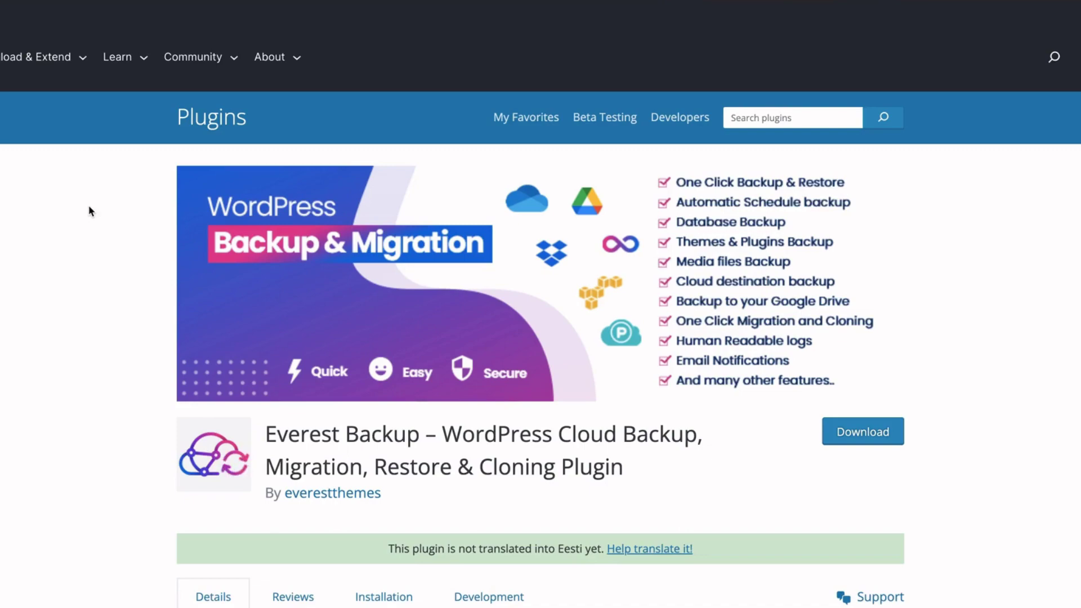
# - Scroll down through the Everest Backup plugin description on WordPress.org
pyautogui.scroll(-8, 98, 194)
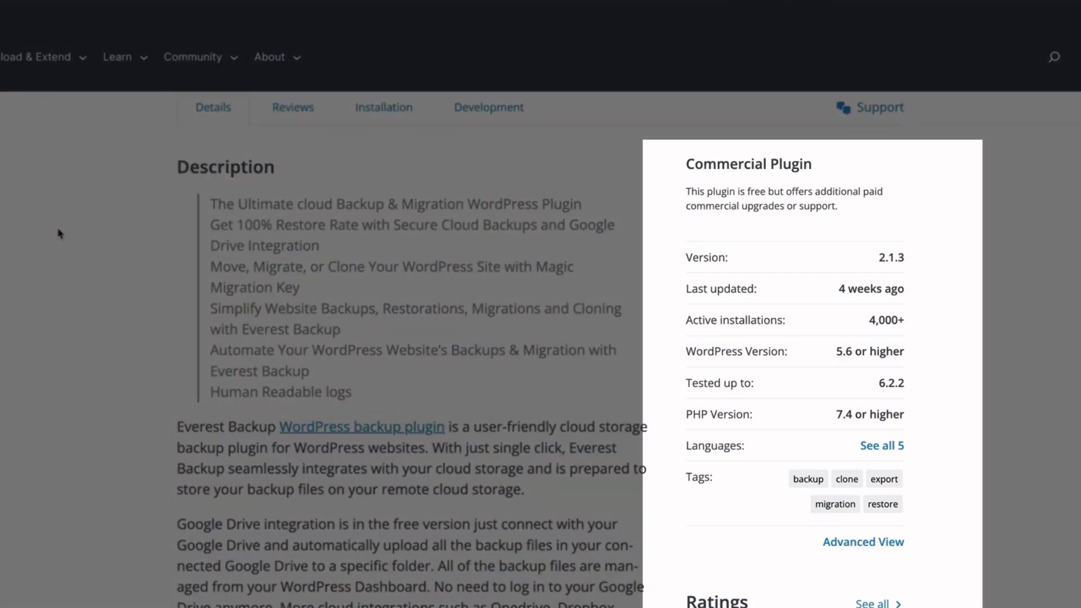
pyautogui.scroll(-1, 58, 233)
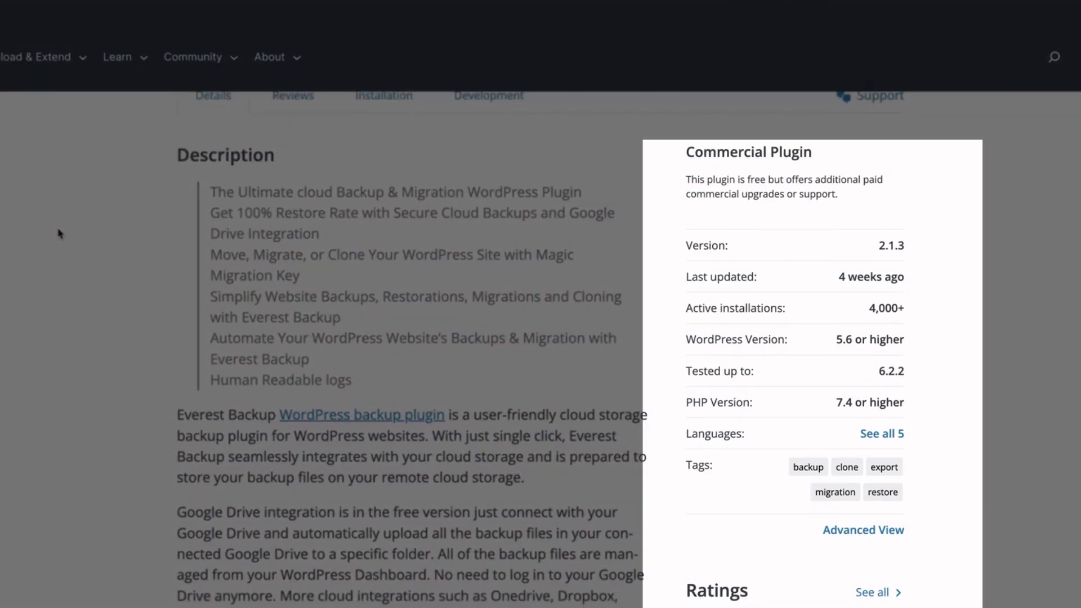
pyautogui.scroll(-3, 58, 233)
pyautogui.scroll(-15, 59, 233)
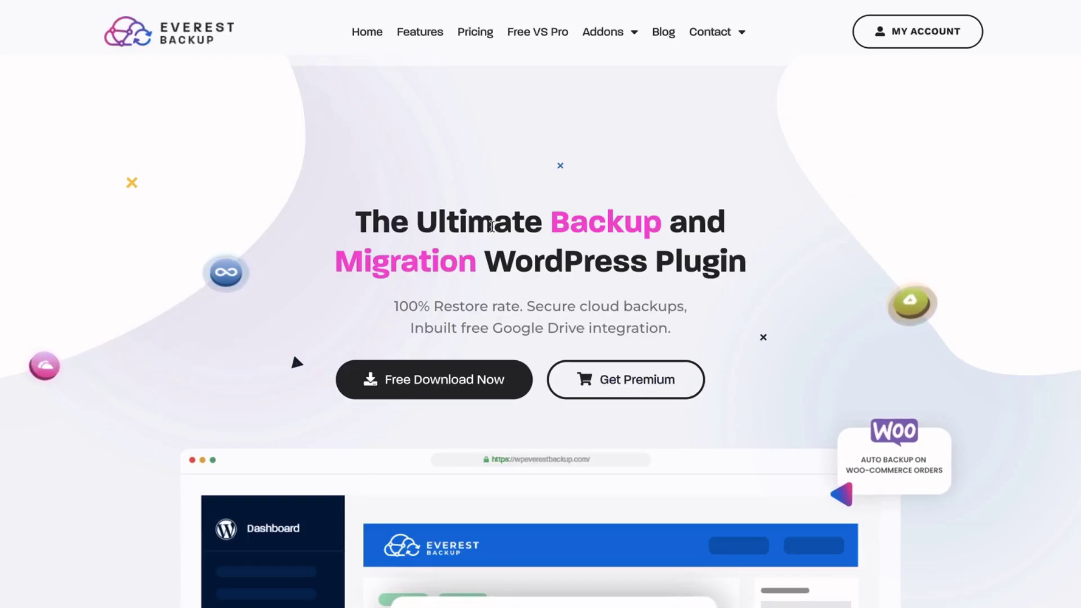
pyautogui.scroll(-10, 293, 235)
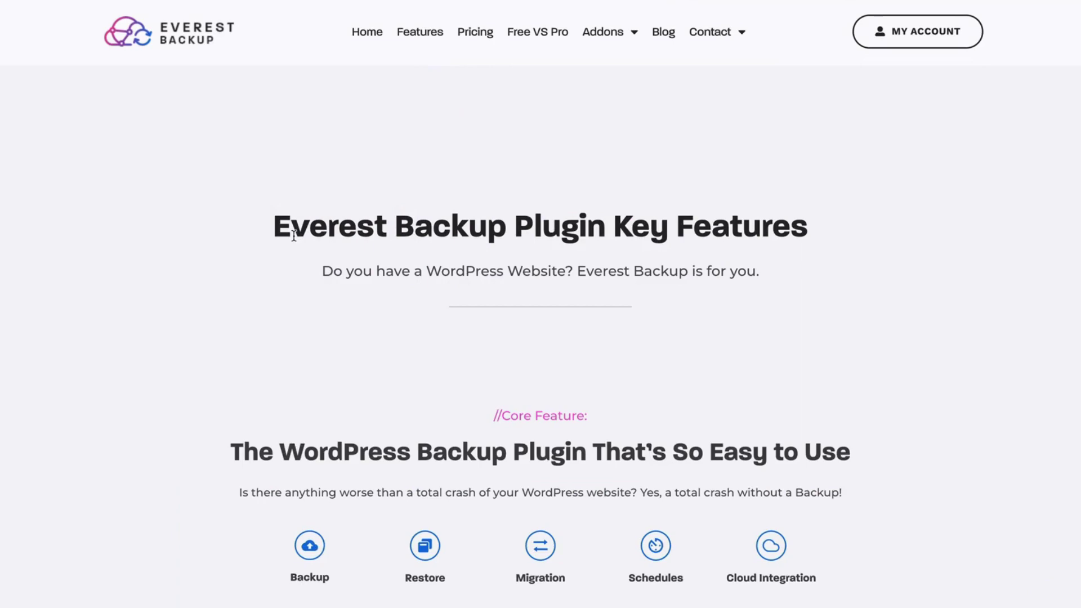
pyautogui.scroll(-7, 282, 234)
pyautogui.scroll(-17, 283, 237)
pyautogui.scroll(-2, 322, 232)
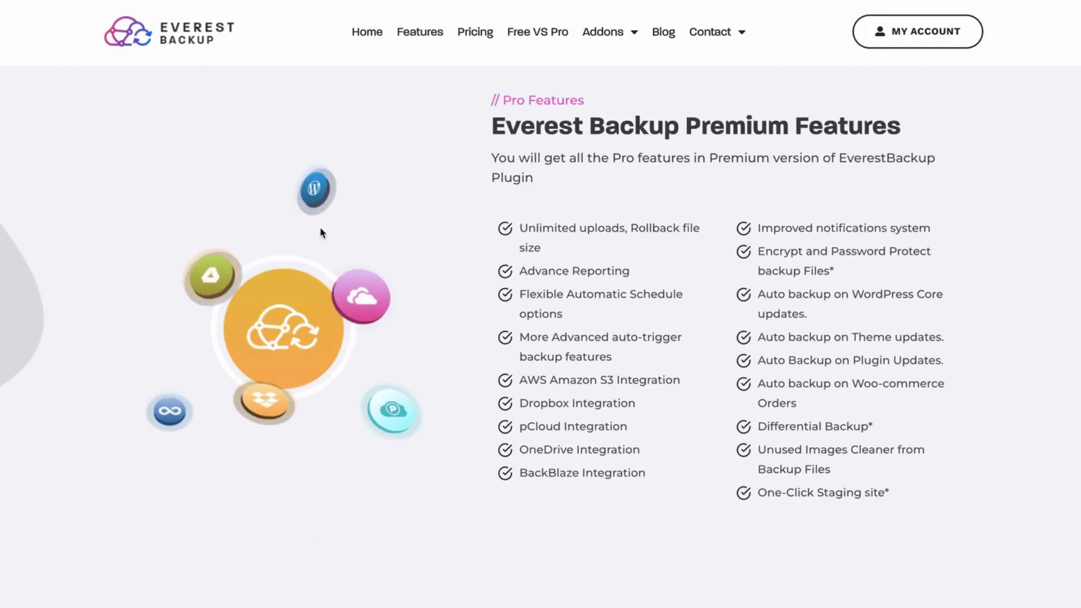
pyautogui.scroll(-8, 319, 231)
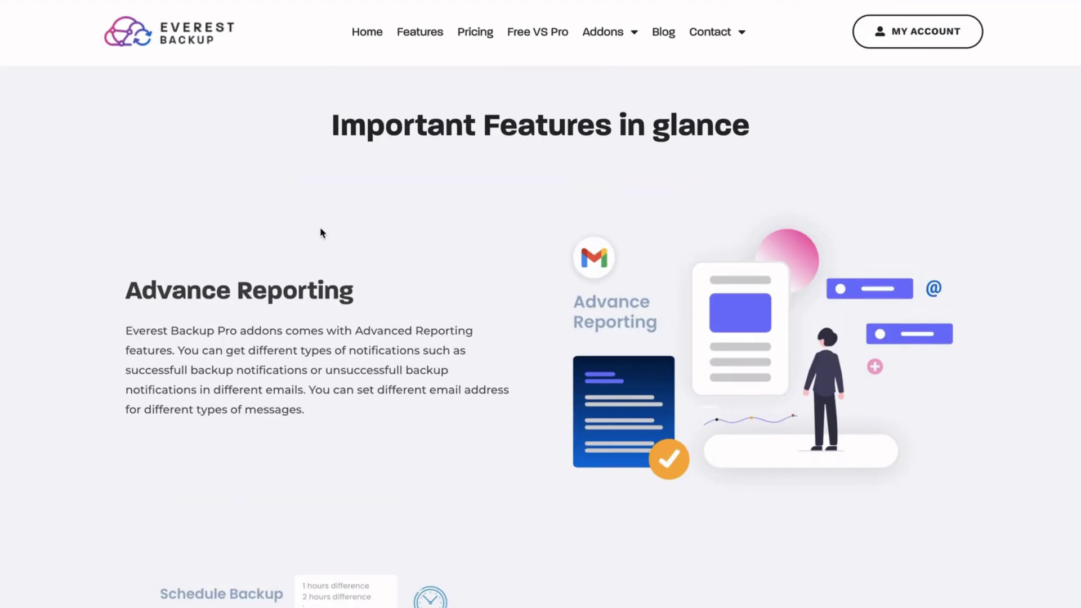
pyautogui.scroll(-5, 321, 231)
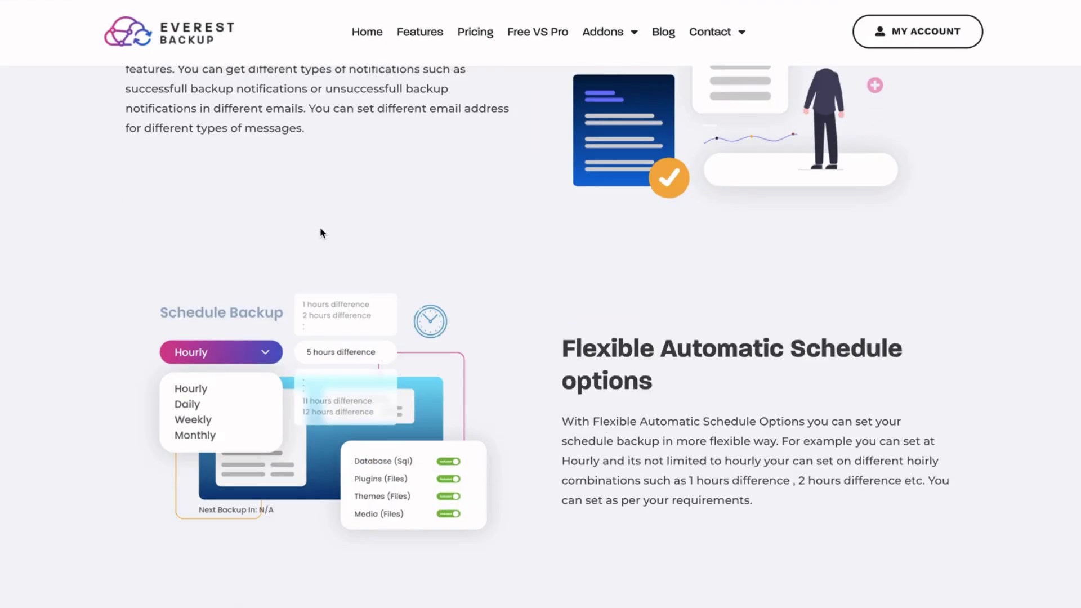
pyautogui.scroll(-2, 320, 232)
pyautogui.scroll(-4, 321, 232)
pyautogui.scroll(-3, 320, 232)
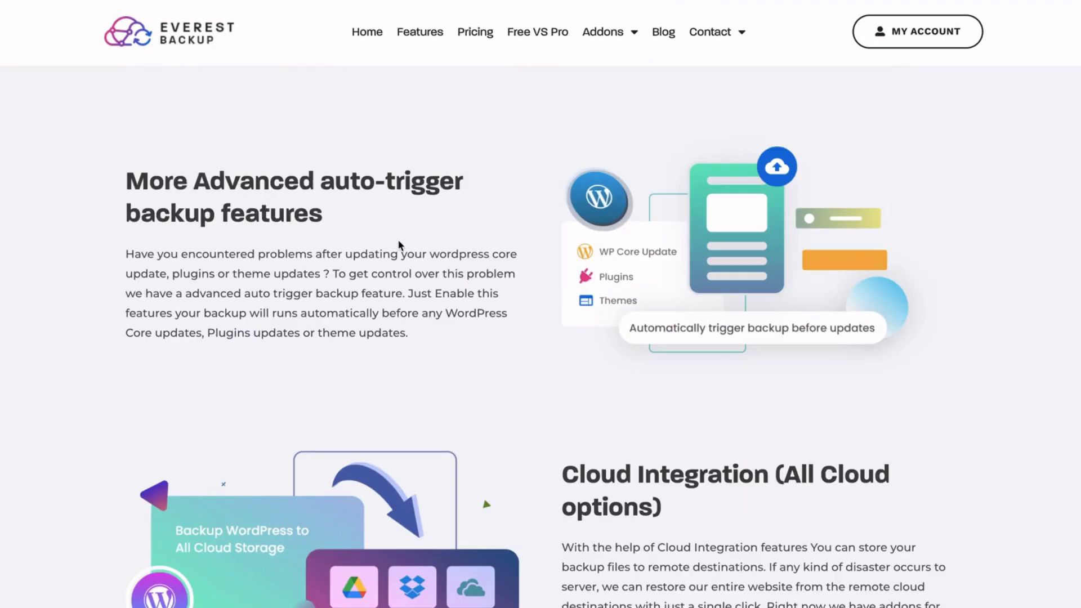
pyautogui.scroll(-6, 352, 266)
pyautogui.scroll(1, 352, 266)
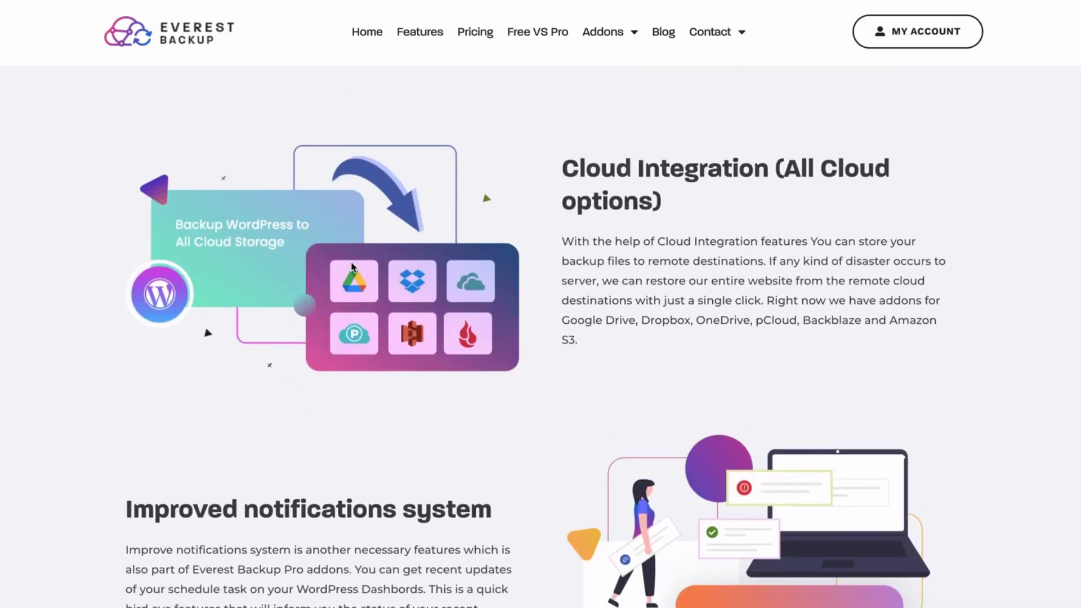
pyautogui.scroll(-1, 352, 266)
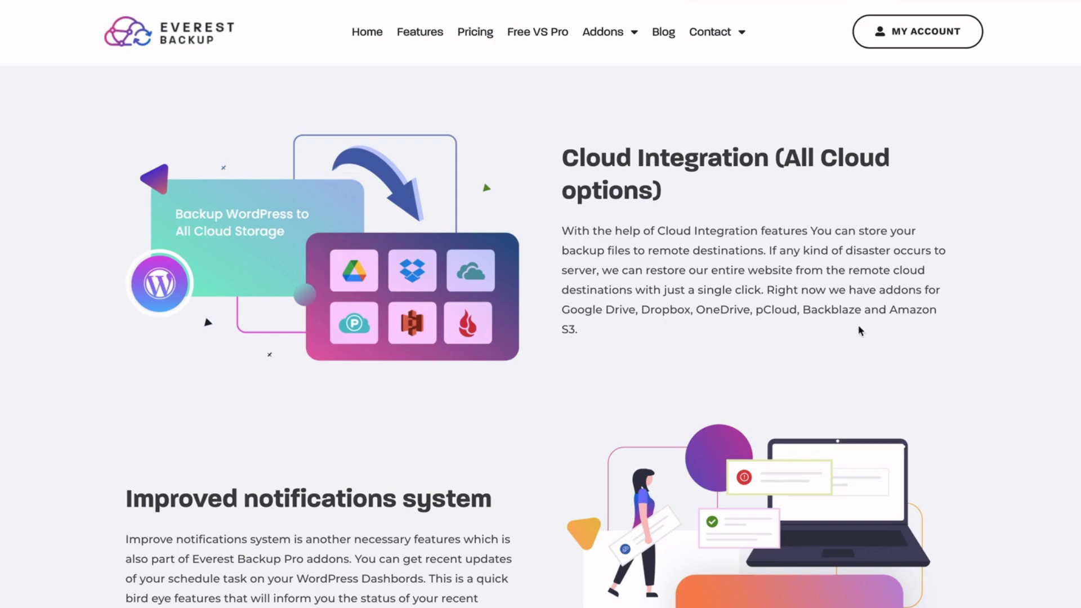
pyautogui.scroll(-15, 757, 332)
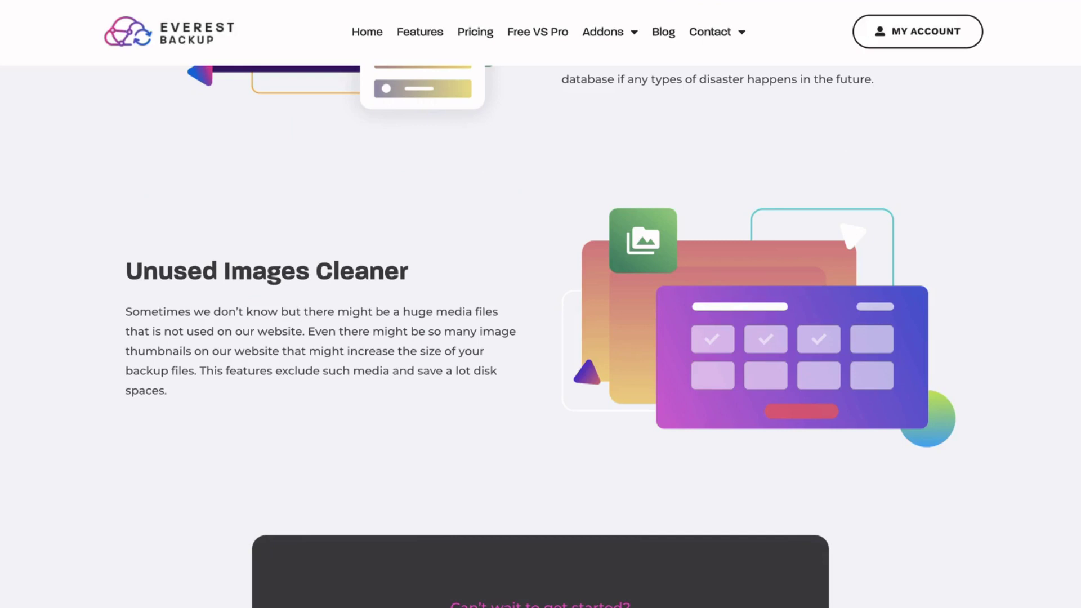
pyautogui.scroll(-1, 541, 338)
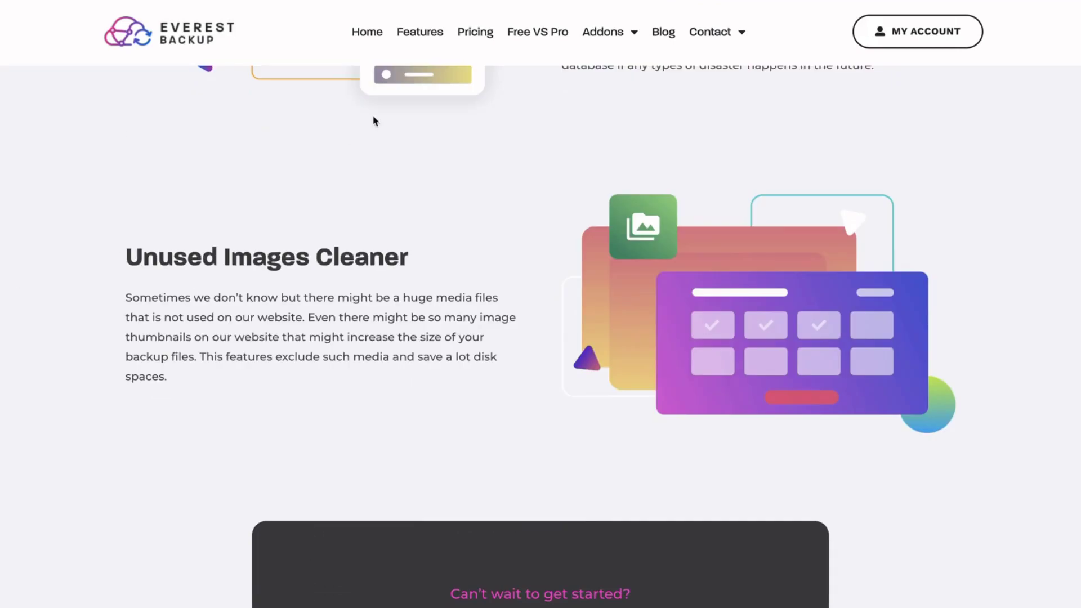
pyautogui.click(478, 34)
# - Scroll through the Personal, Business and Agency pricing plan cards on the Everest Backup site
pyautogui.scroll(-3, 17, 371)
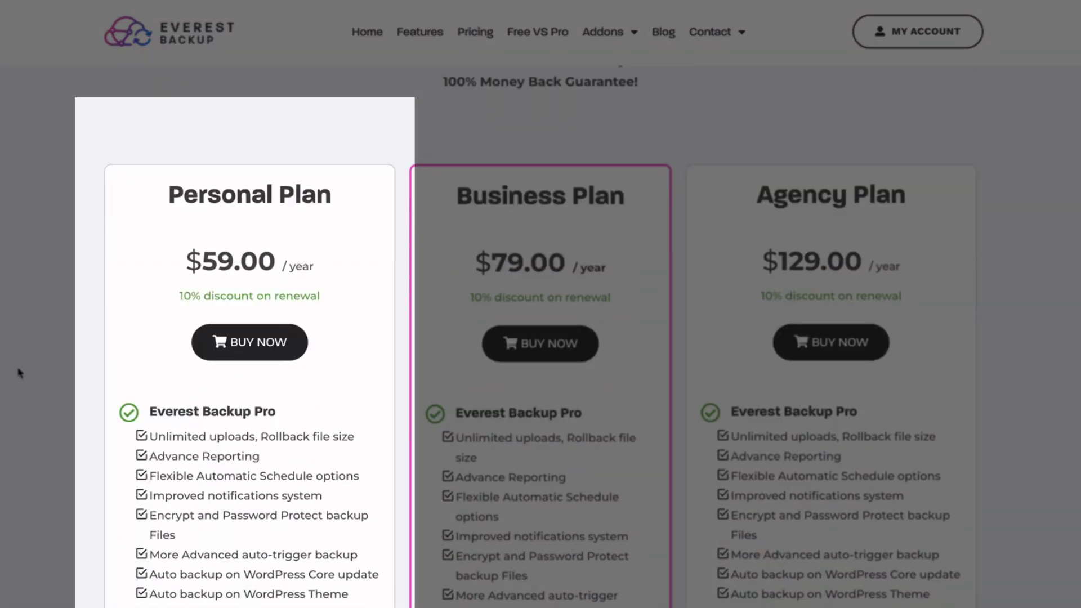
pyautogui.scroll(-1, 19, 373)
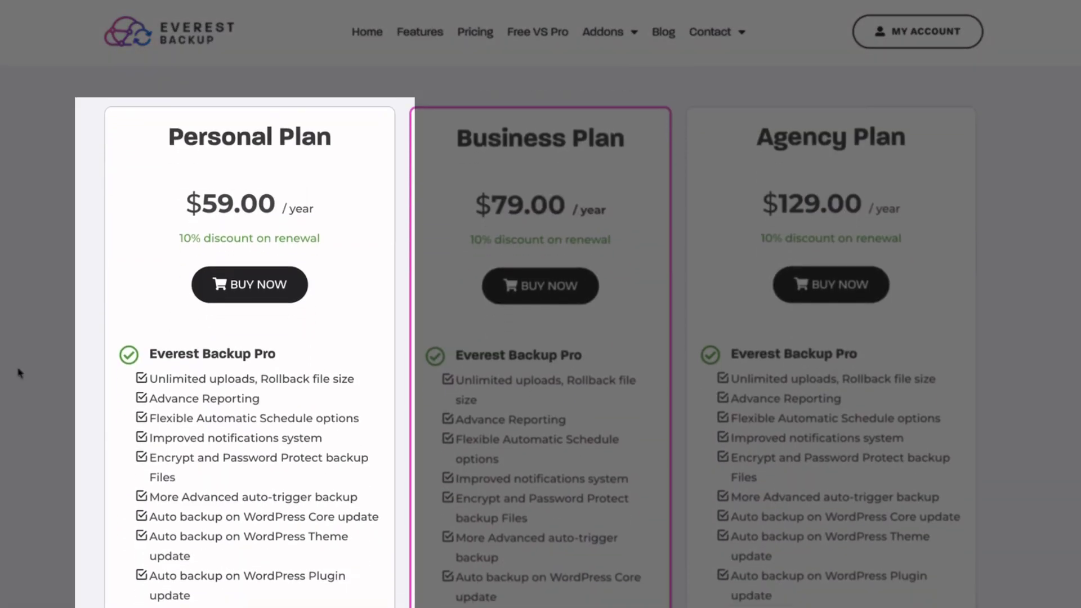
pyautogui.scroll(-8, 20, 373)
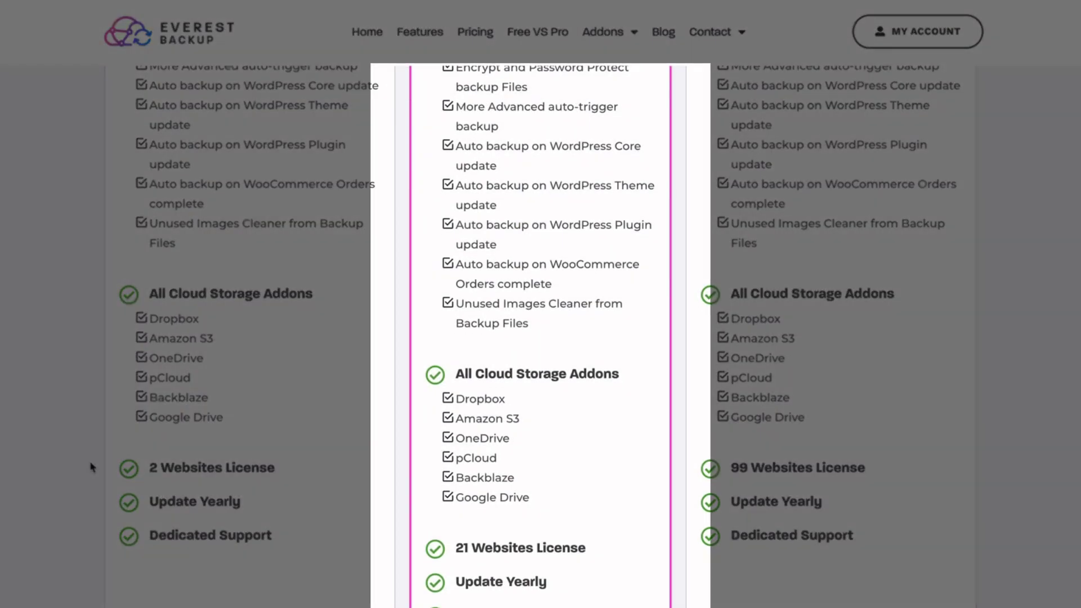
pyautogui.scroll(7, 92, 467)
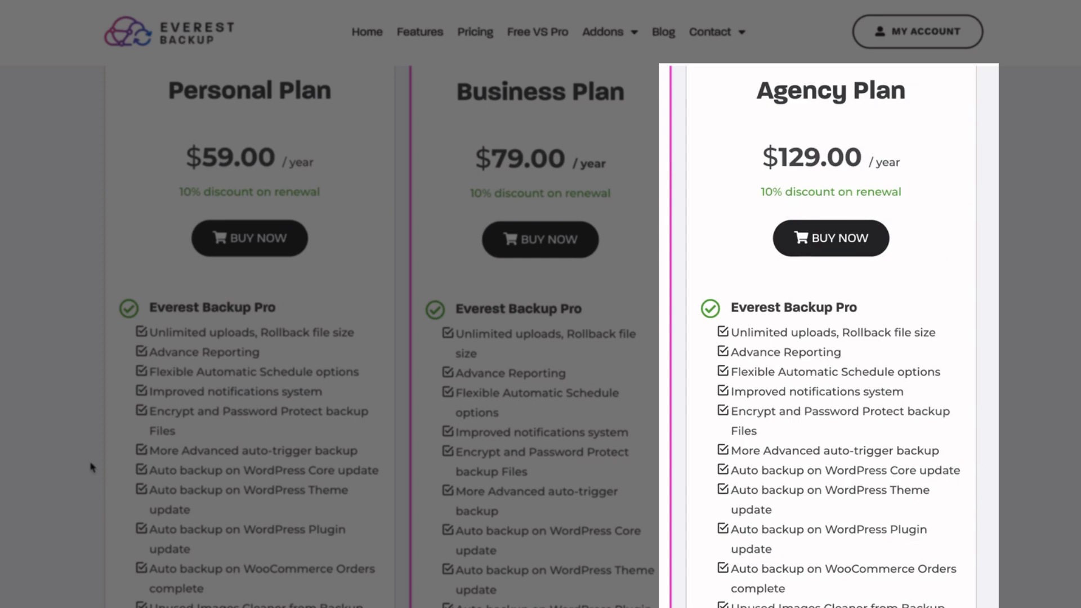
pyautogui.scroll(-6, 92, 467)
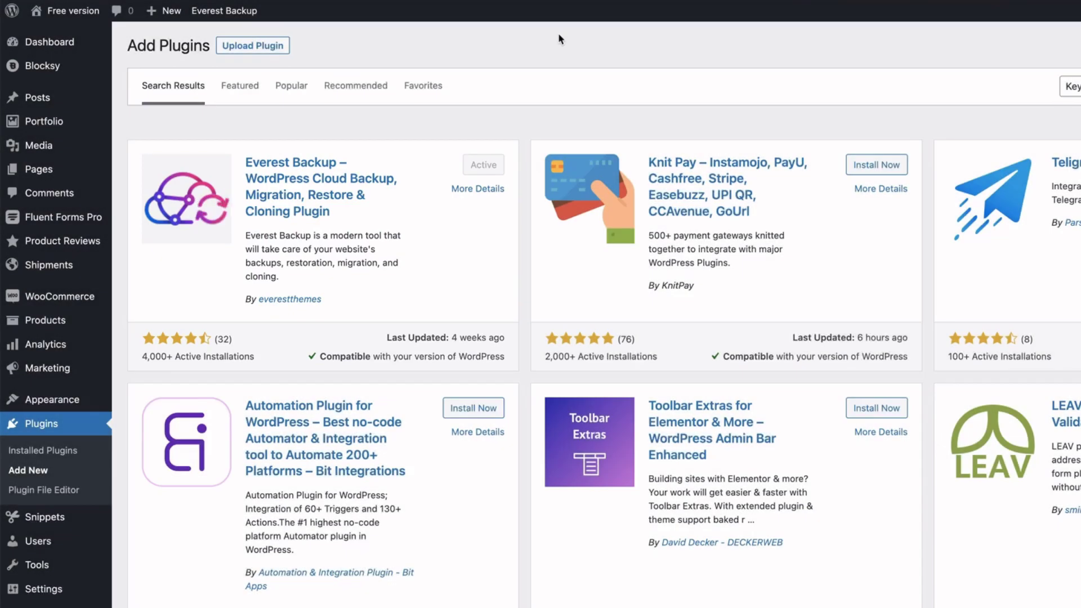
# - Open Everest Backup > Settings from the admin sidebar to reach the General tab
pyautogui.click(211, 11)
pyautogui.moveTo(78, 13)
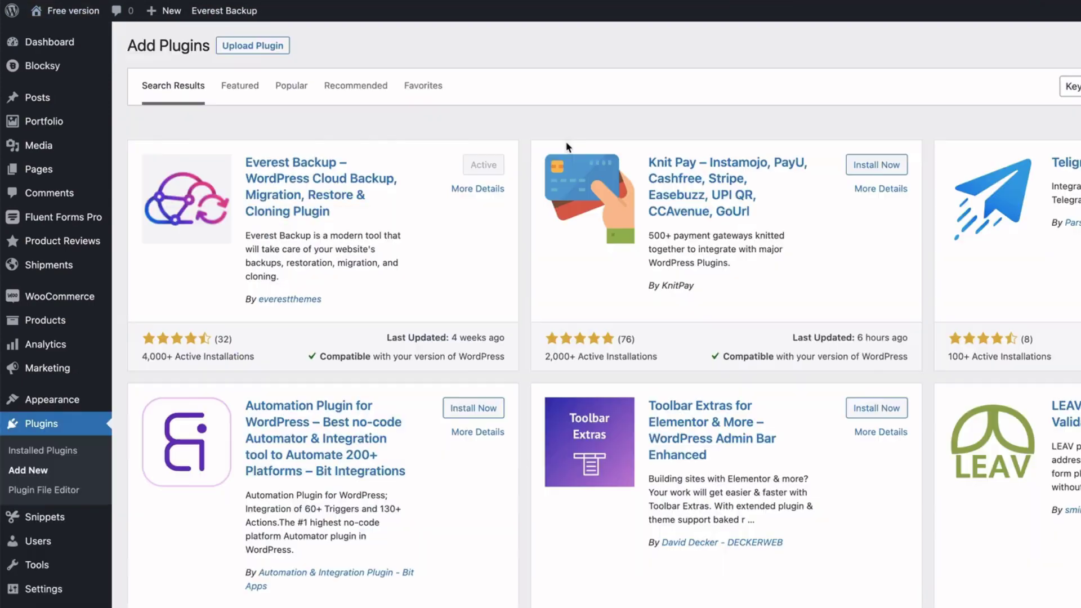
pyautogui.scroll(-2, 57, 599)
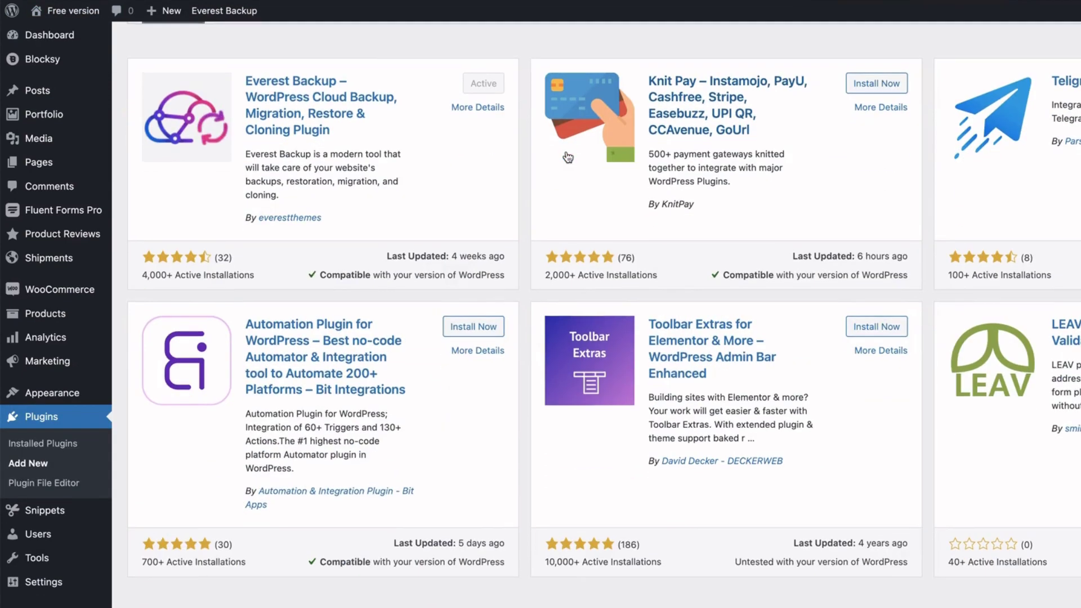
pyautogui.moveTo(56, 603)
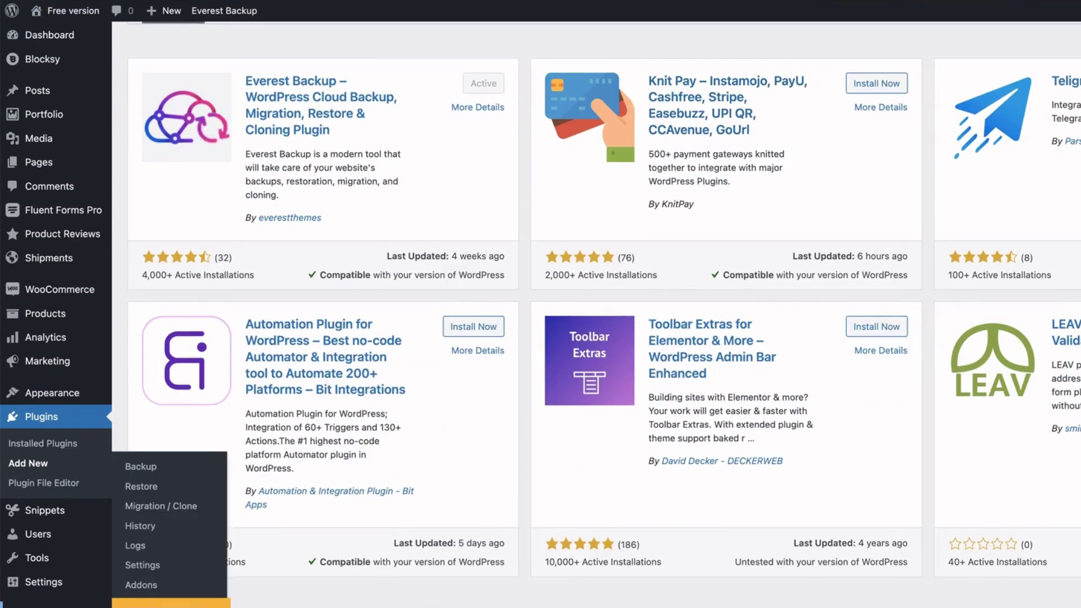
pyautogui.click(142, 565)
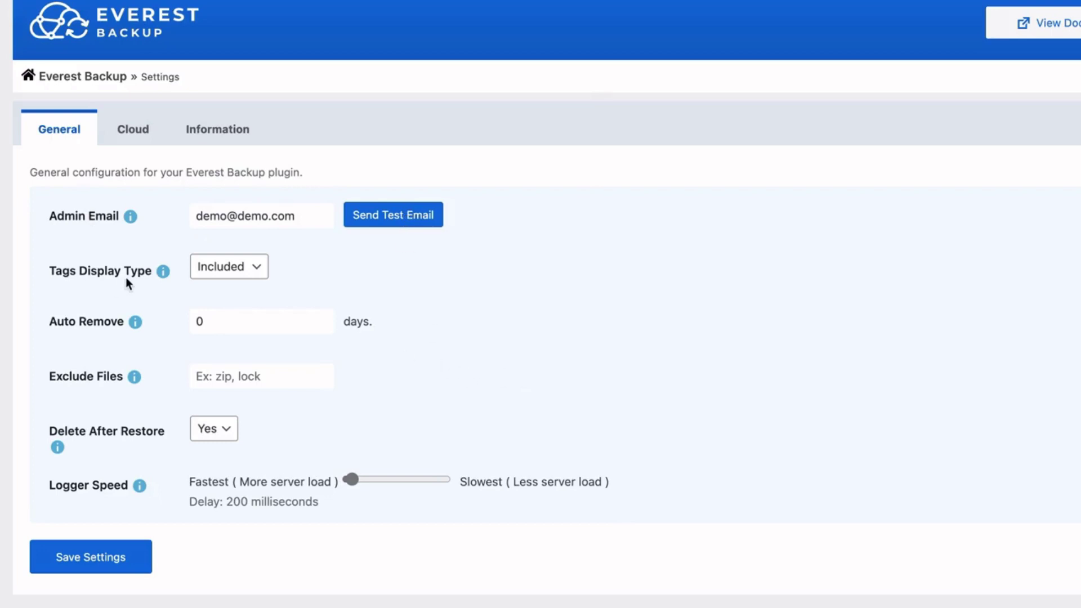
pyautogui.moveTo(159, 276)
pyautogui.moveTo(134, 321)
# - Set Auto Remove to 30 days, Delete After Restore to No, and Logger Speed to Fastest (50 ms)
pyautogui.click(195, 321)
pyautogui.write('3')
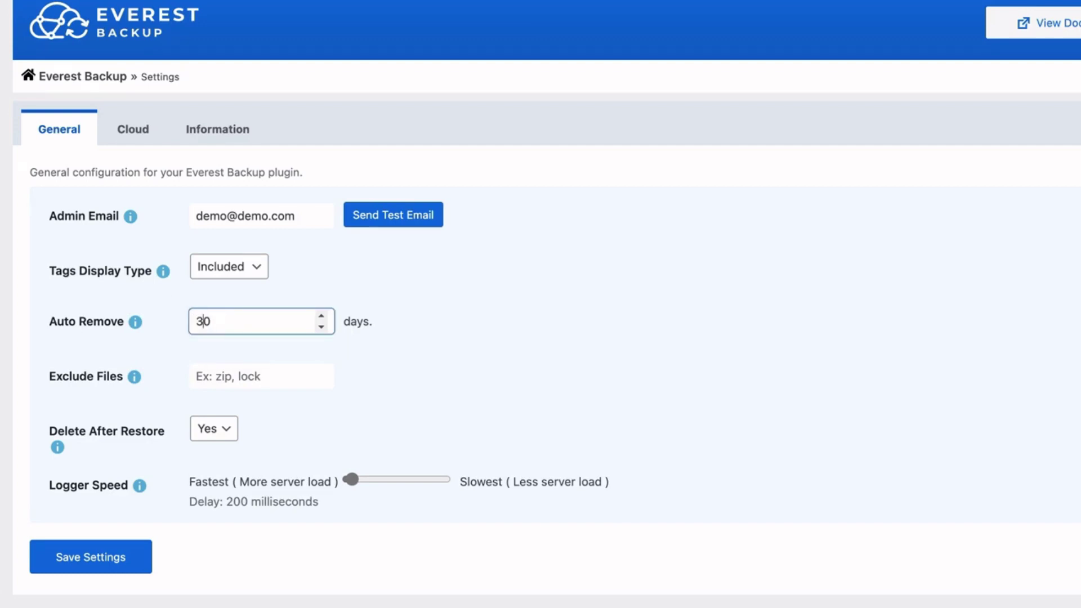
pyautogui.doubleClick(194, 320)
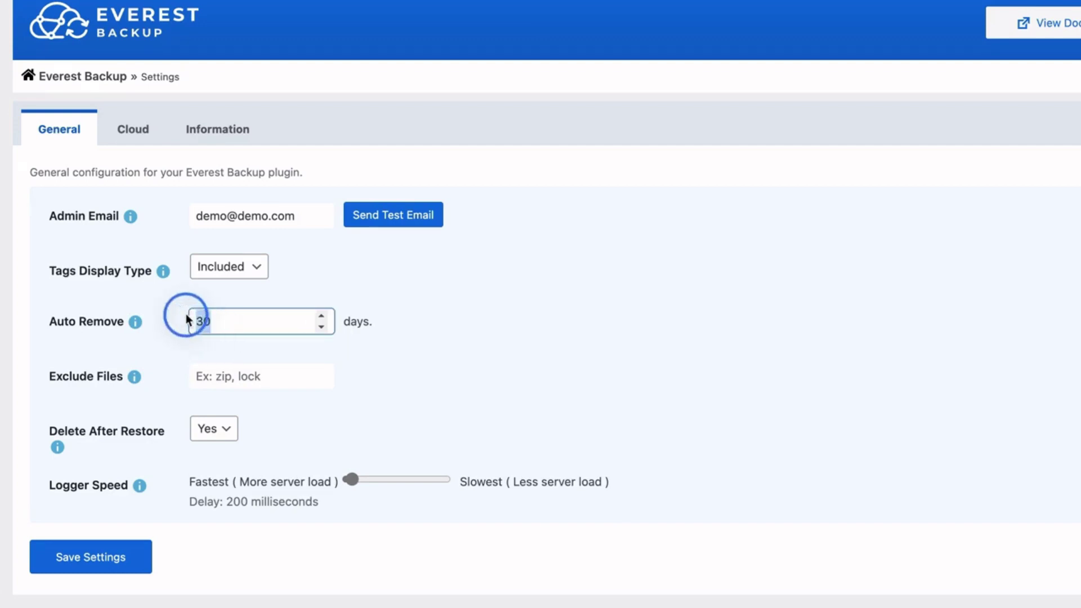
pyautogui.click(359, 529)
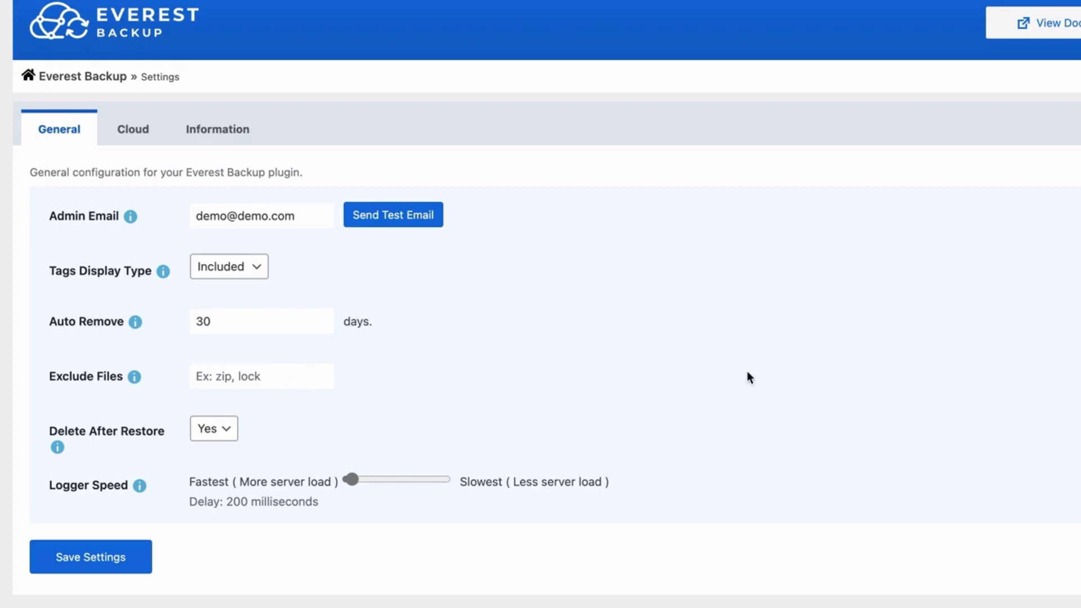
pyautogui.click(219, 429)
pyautogui.click(218, 447)
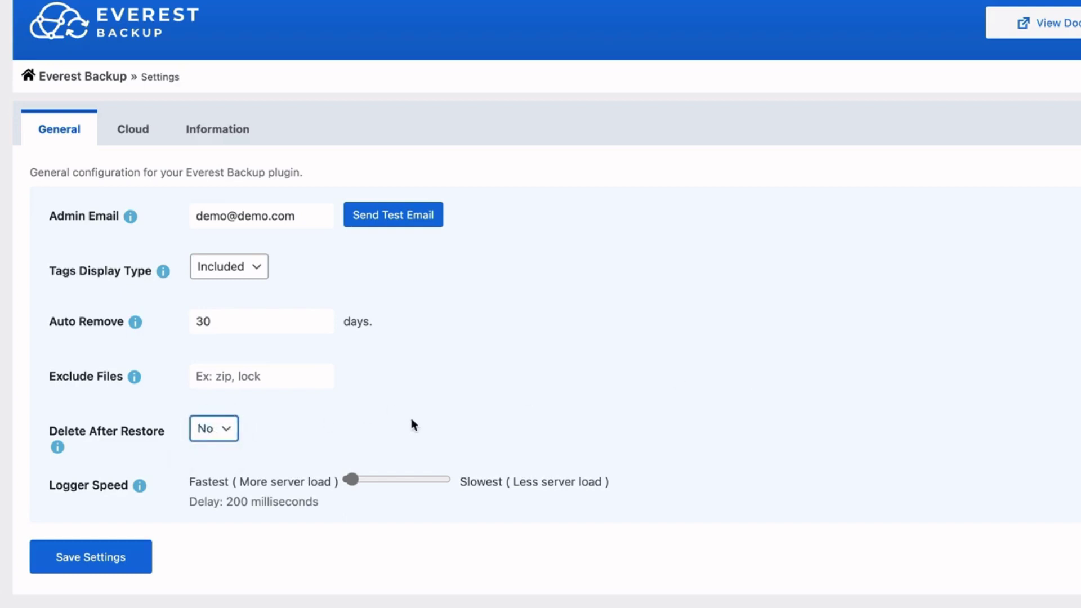
pyautogui.moveTo(138, 490)
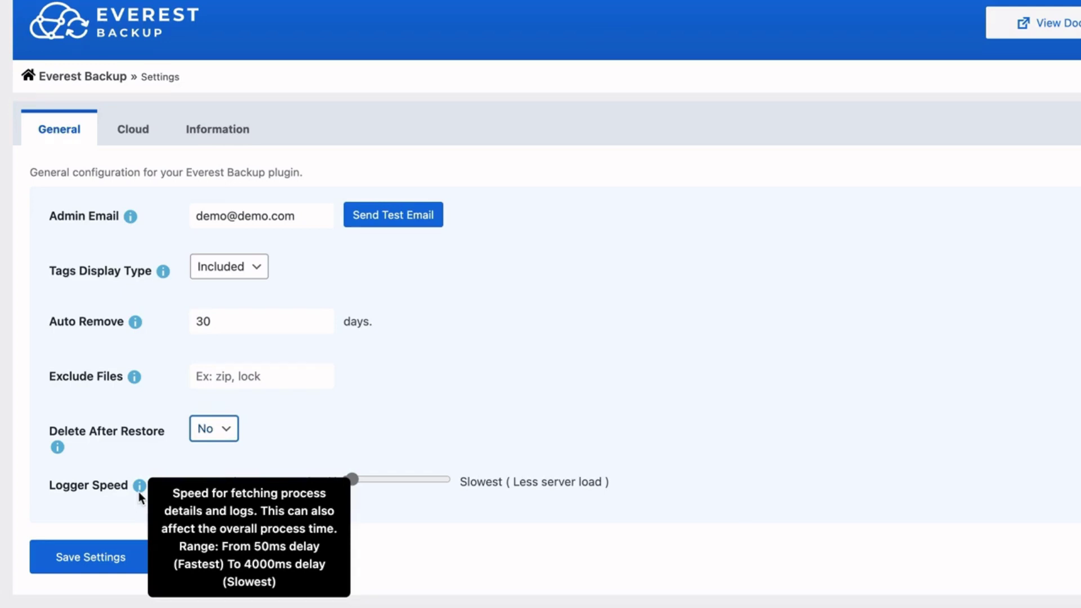
pyautogui.moveTo(352, 479); pyautogui.dragTo(328, 489)
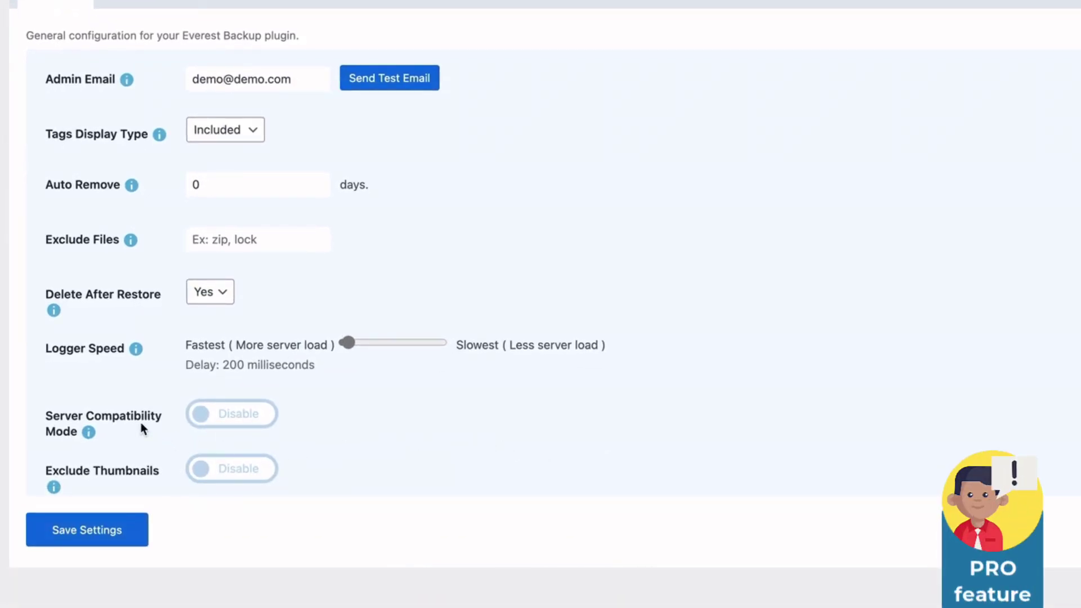
# - Switch the Exclude Thumbnails toggle from Disable to Enable
pyautogui.moveTo(86, 435)
pyautogui.click(220, 473)
pyautogui.moveTo(50, 491)
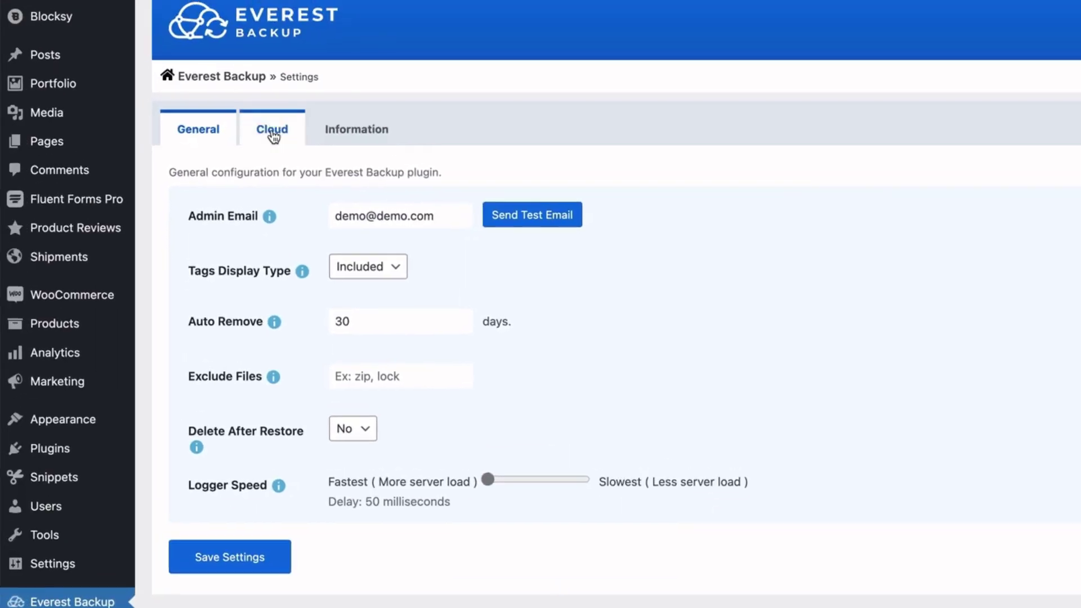
# - Install and activate the Google Drive addon from the Cloud section of Everest Backup Addons
pyautogui.click(273, 134)
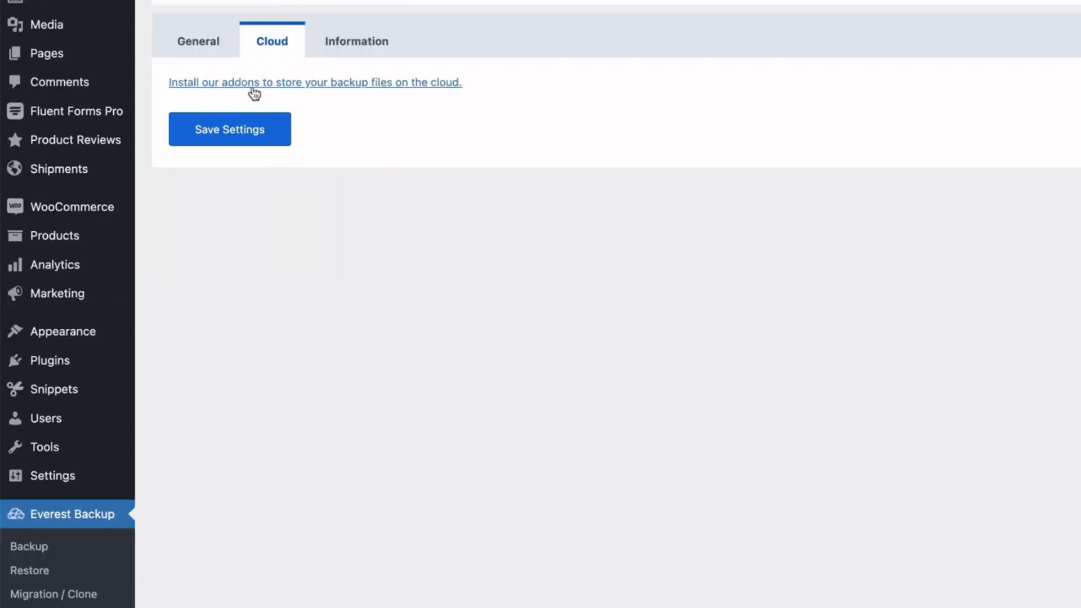
pyautogui.click(28, 556)
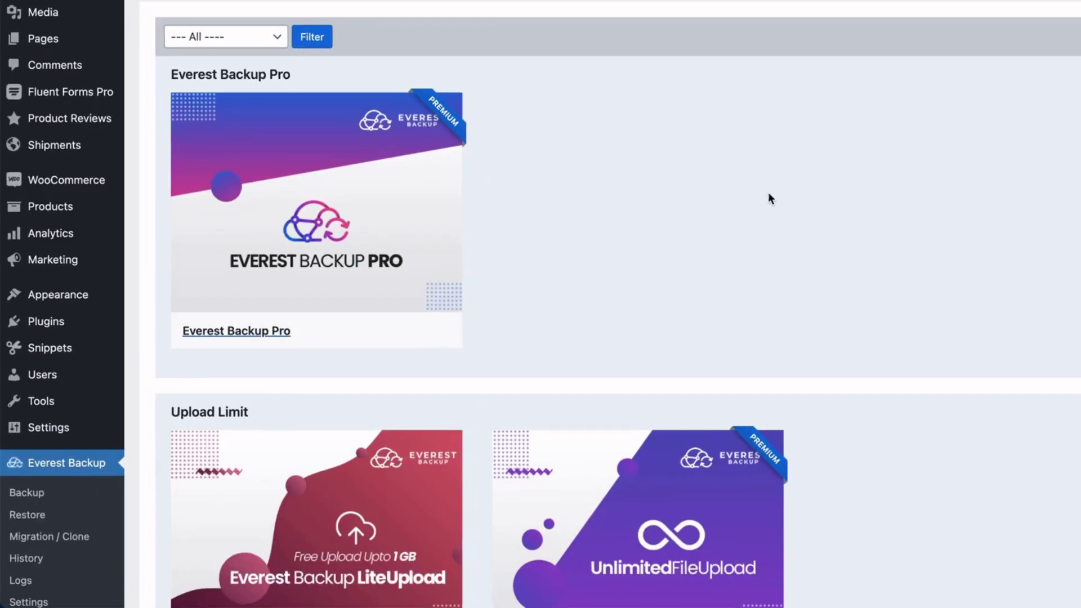
pyautogui.scroll(-2, 769, 195)
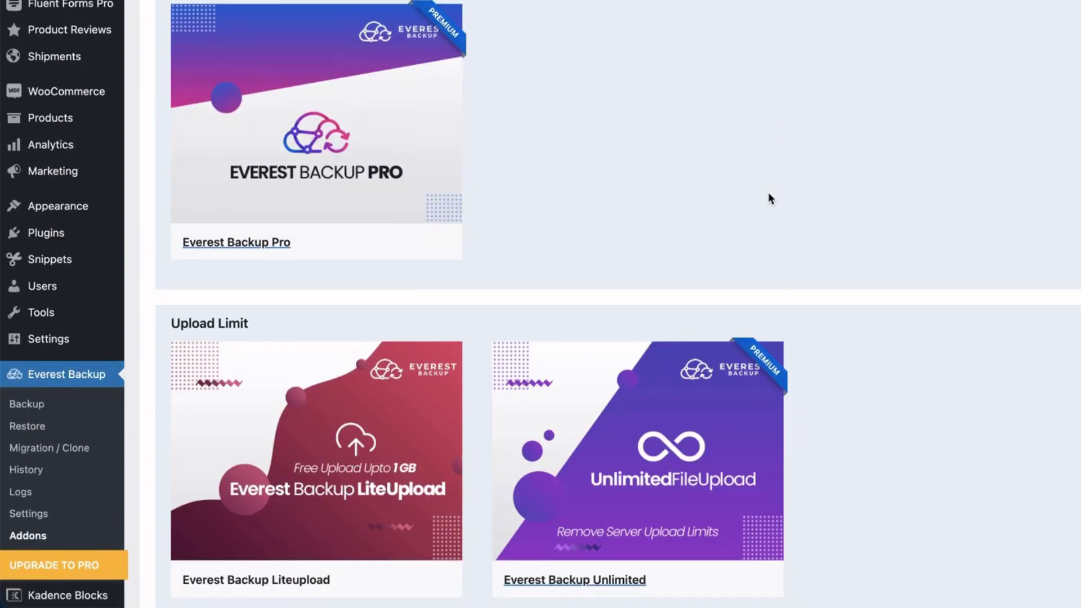
pyautogui.scroll(-5, 765, 189)
pyautogui.scroll(-7, 760, 180)
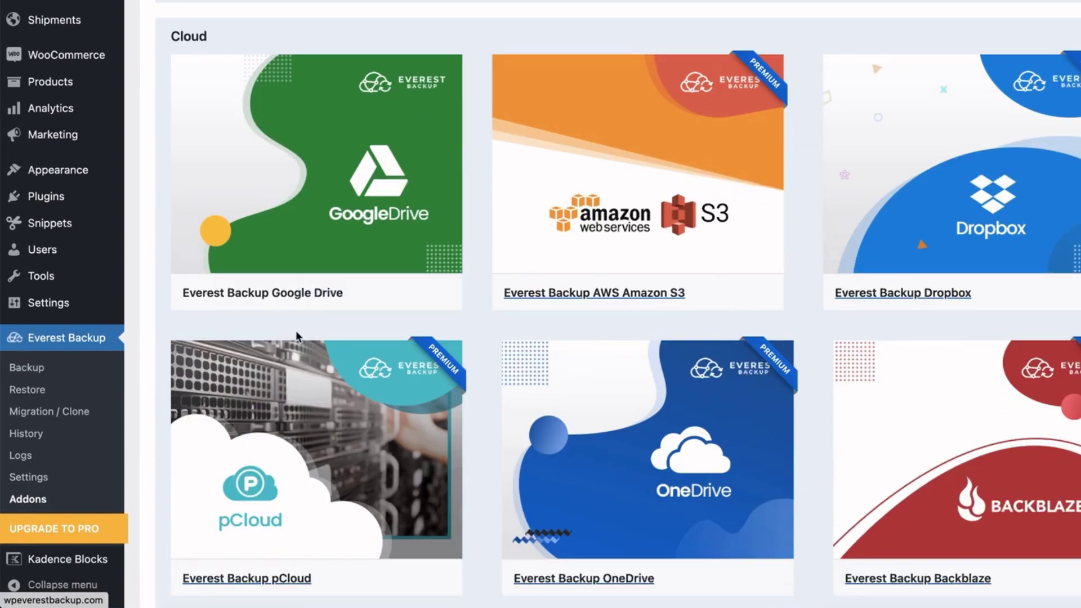
pyautogui.moveTo(313, 287)
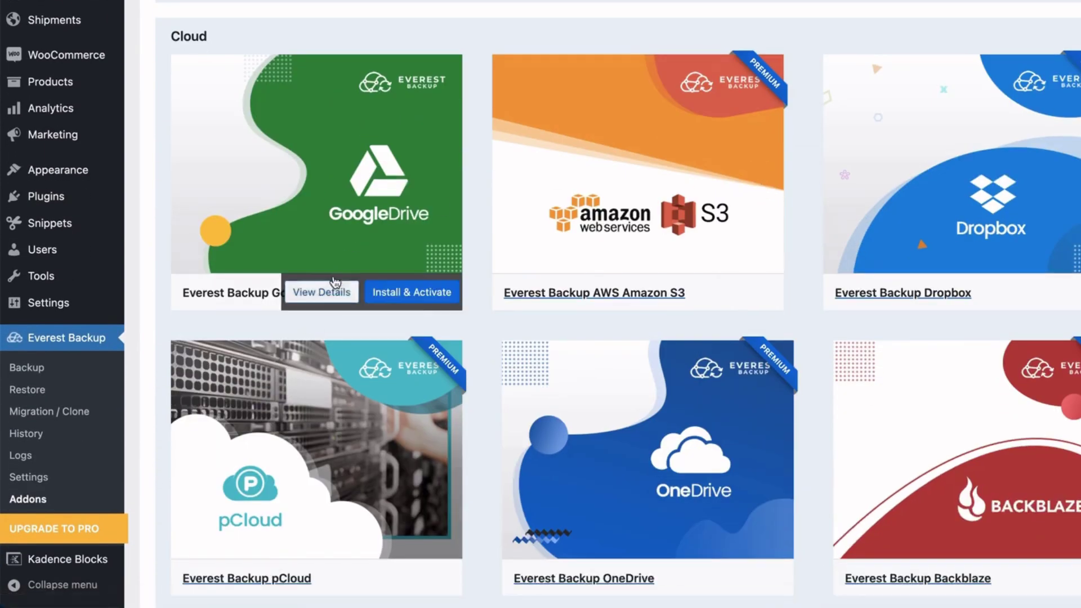
pyautogui.click(406, 295)
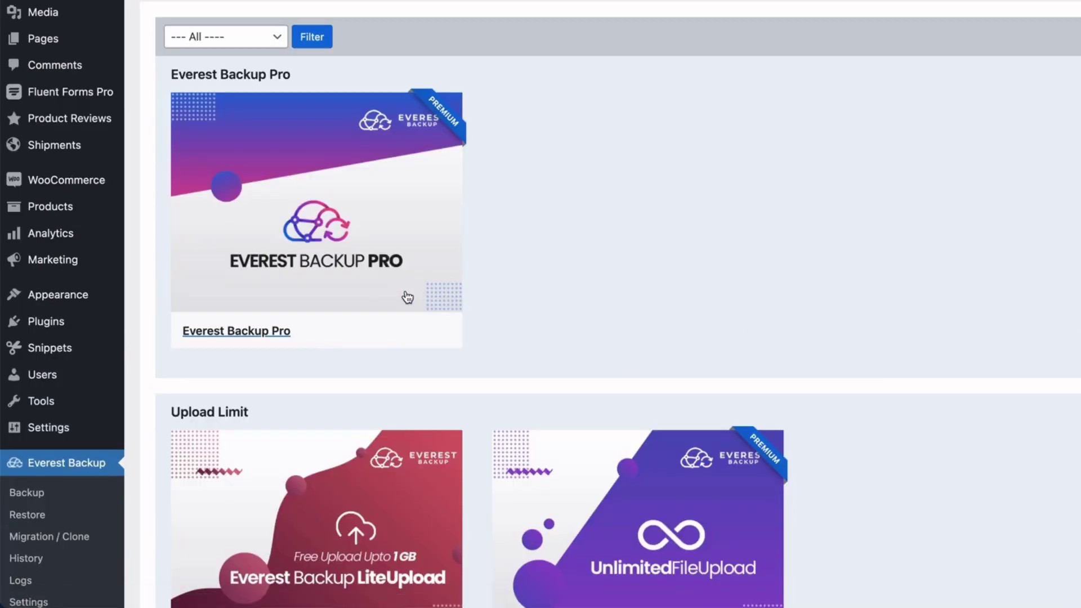
pyautogui.scroll(-3, 407, 296)
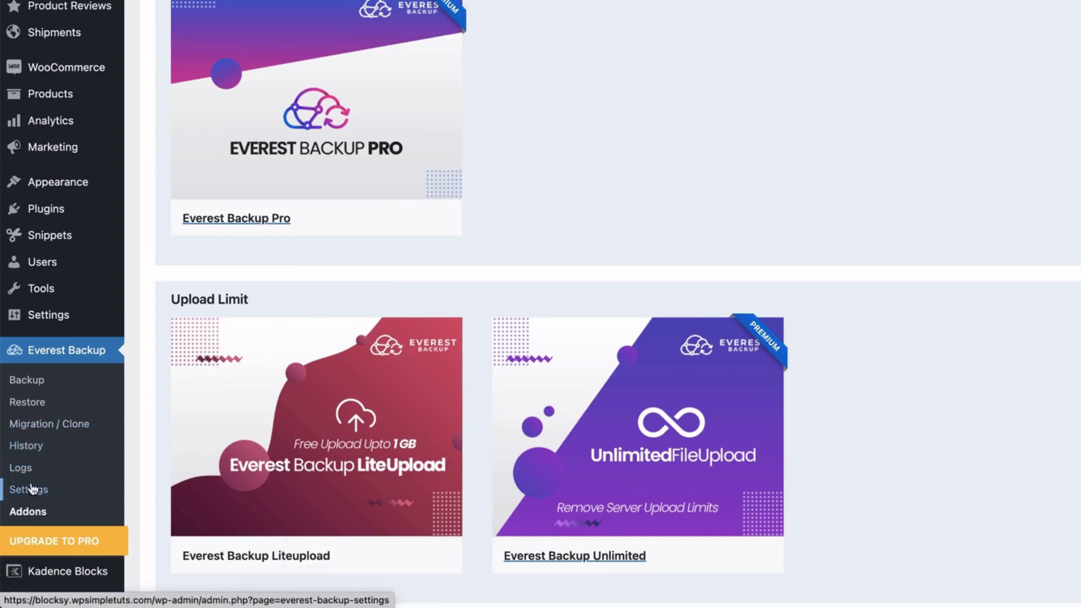
# - Log in with Google on the Cloud settings tab and grant Everest Backup access to the chosen account
pyautogui.click(32, 489)
pyautogui.click(242, 29)
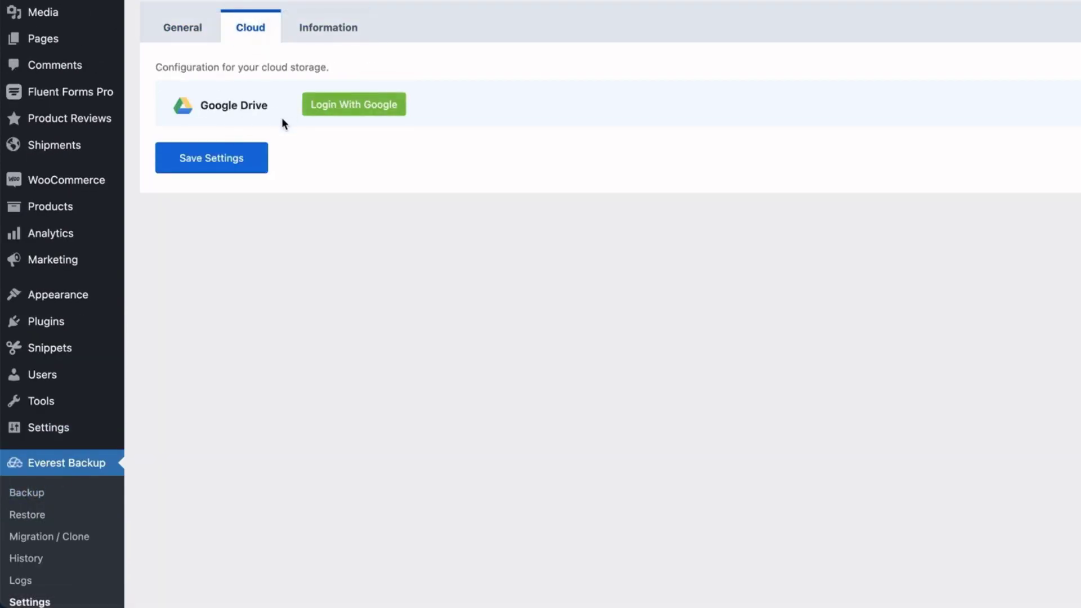
pyautogui.click(358, 109)
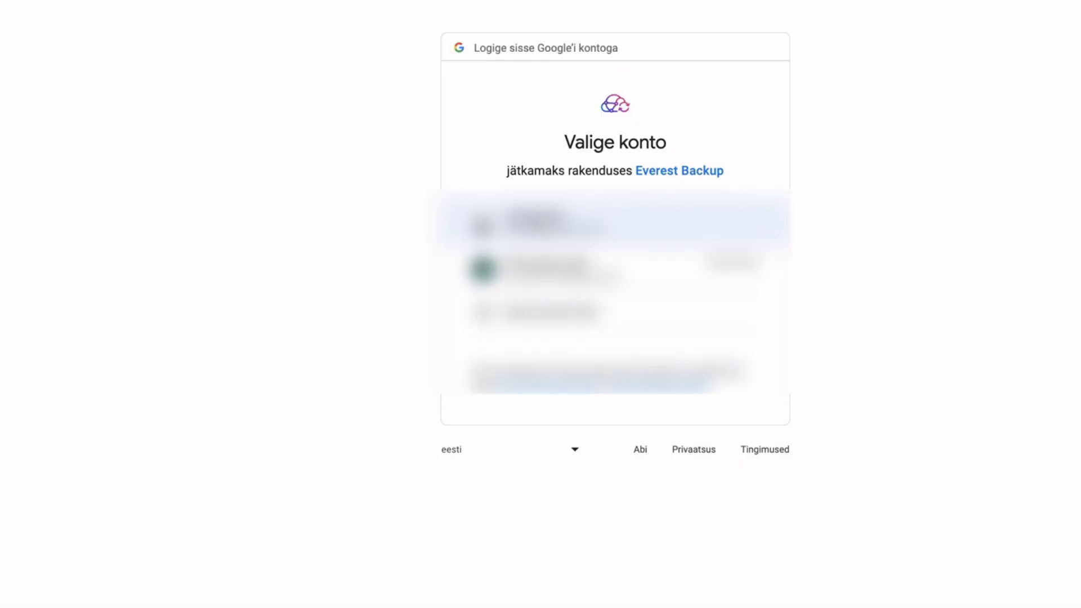
pyautogui.click(534, 225)
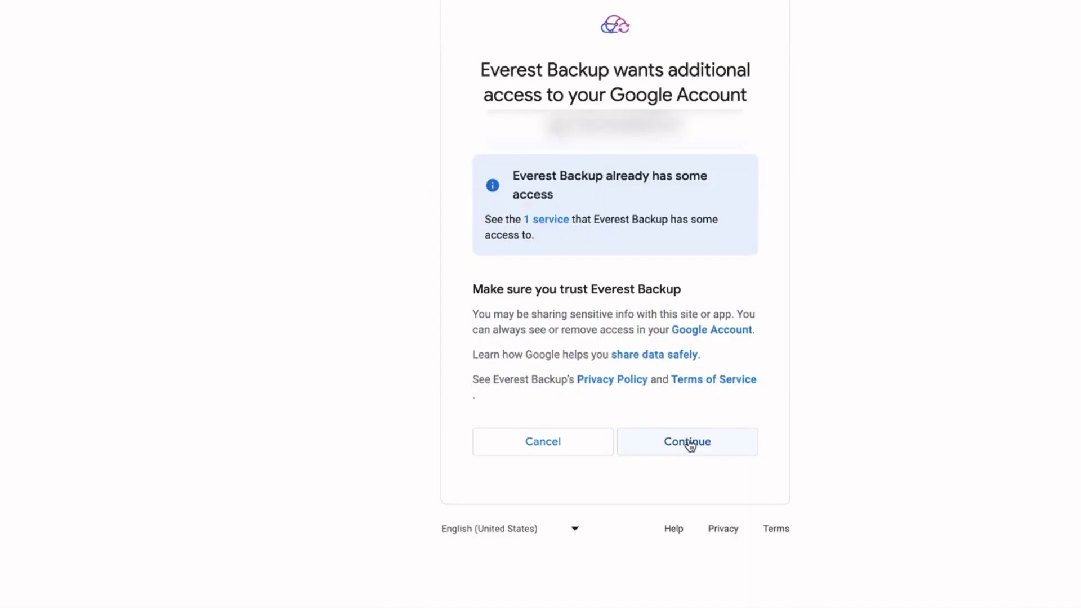
pyautogui.click(689, 444)
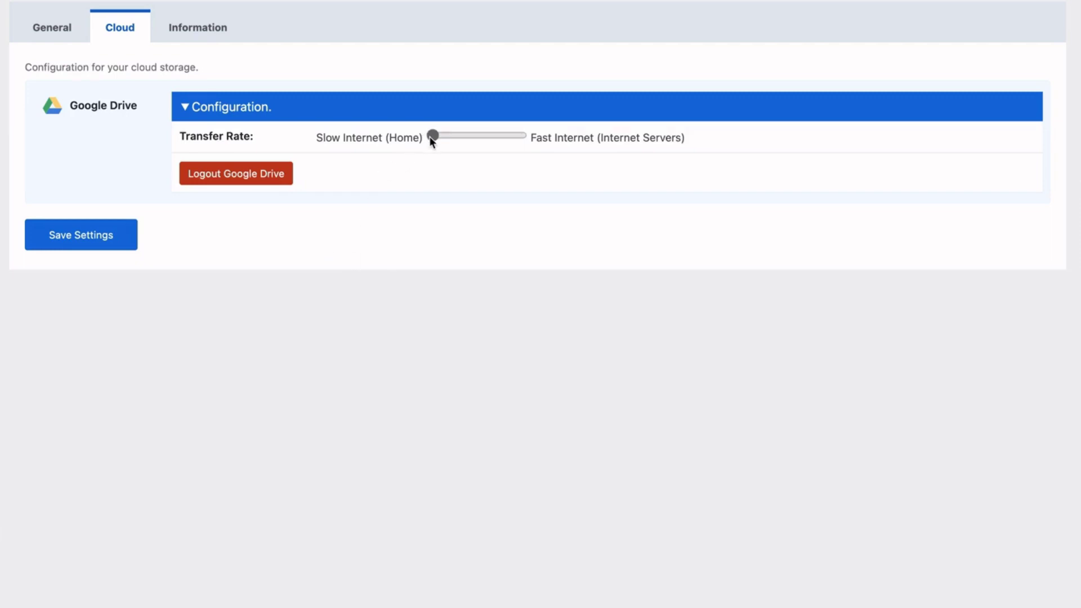
# - Save a faster Google Drive transfer rate, then allow Everest Backup access to pCloud
pyautogui.moveTo(432, 136); pyautogui.dragTo(492, 135)
pyautogui.click(80, 234)
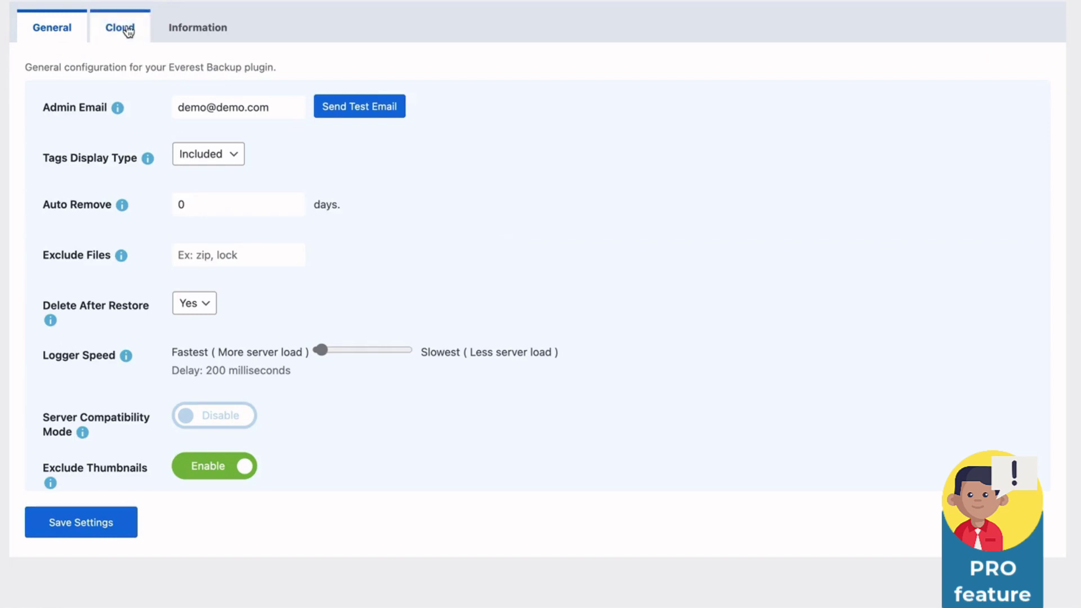
pyautogui.click(127, 29)
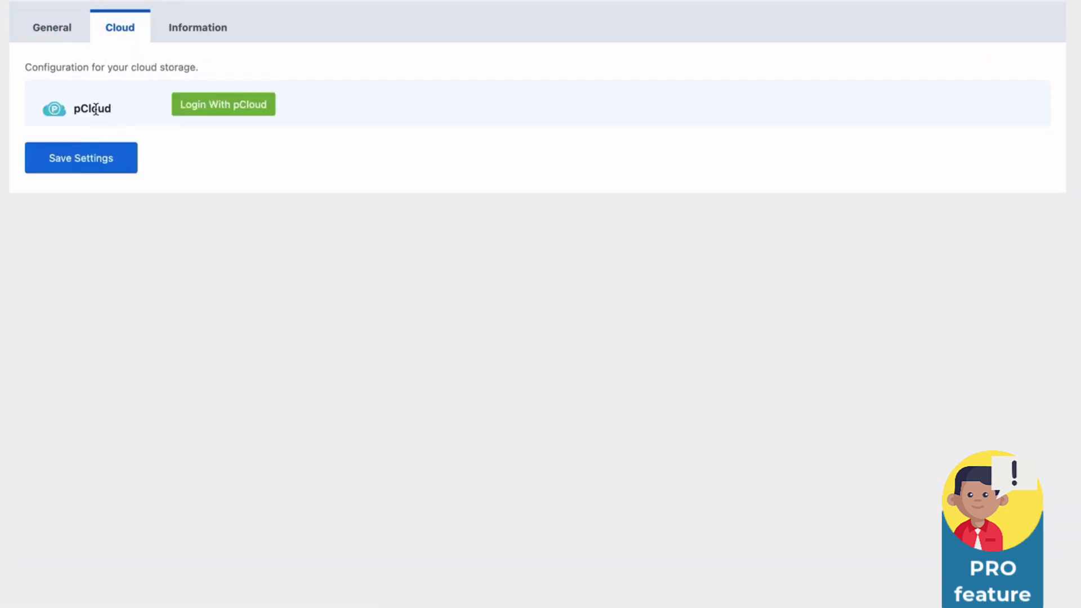
pyautogui.click(236, 108)
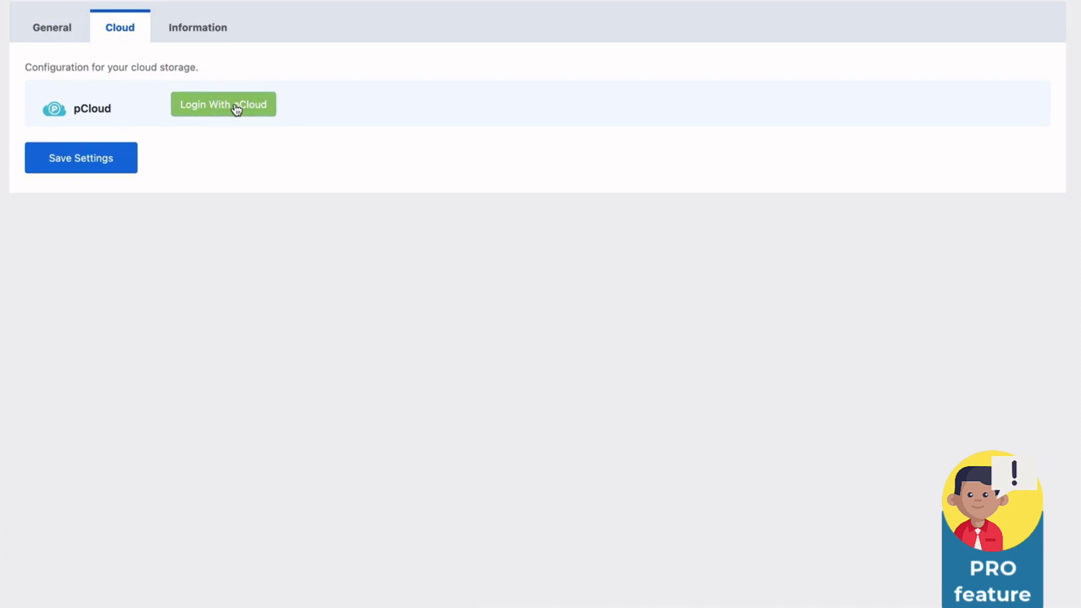
pyautogui.click(540, 210)
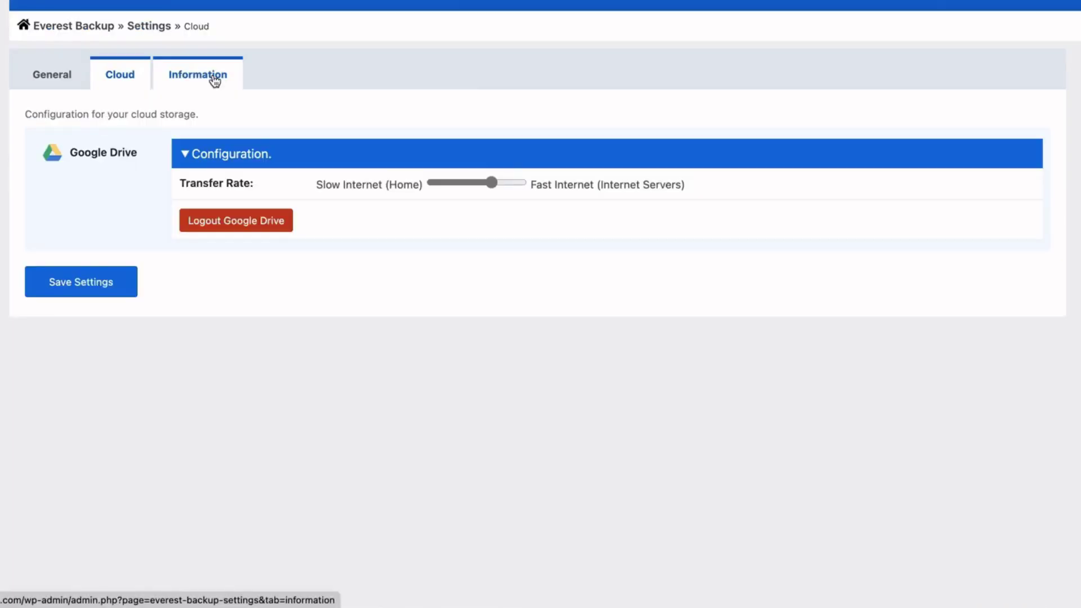
# - Review the Information tab's server, PHP, storage and backup directory details
pyautogui.click(213, 78)
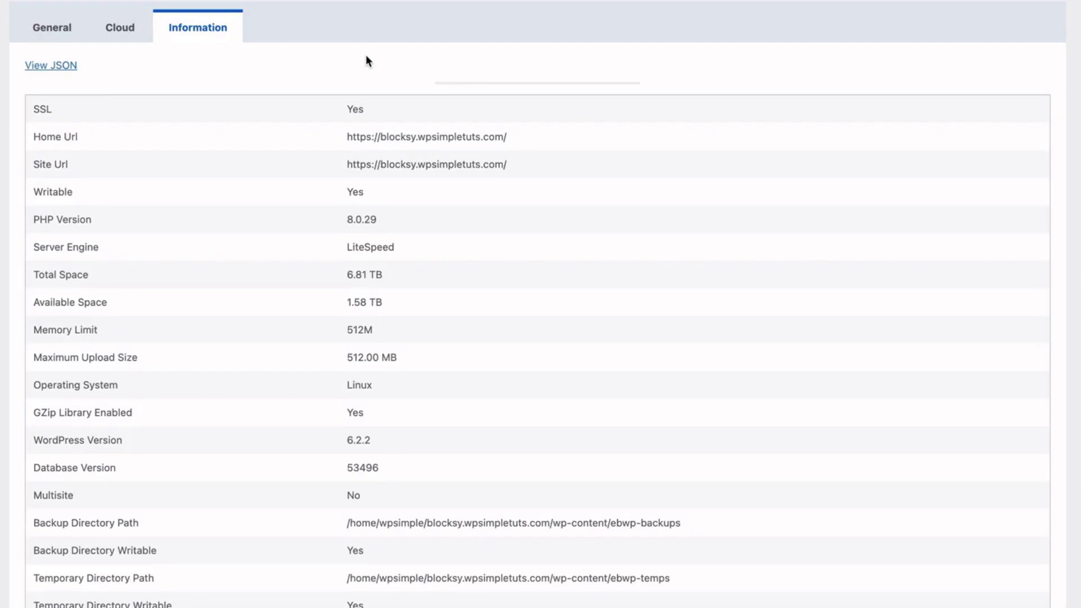
pyautogui.scroll(-5, 481, 173)
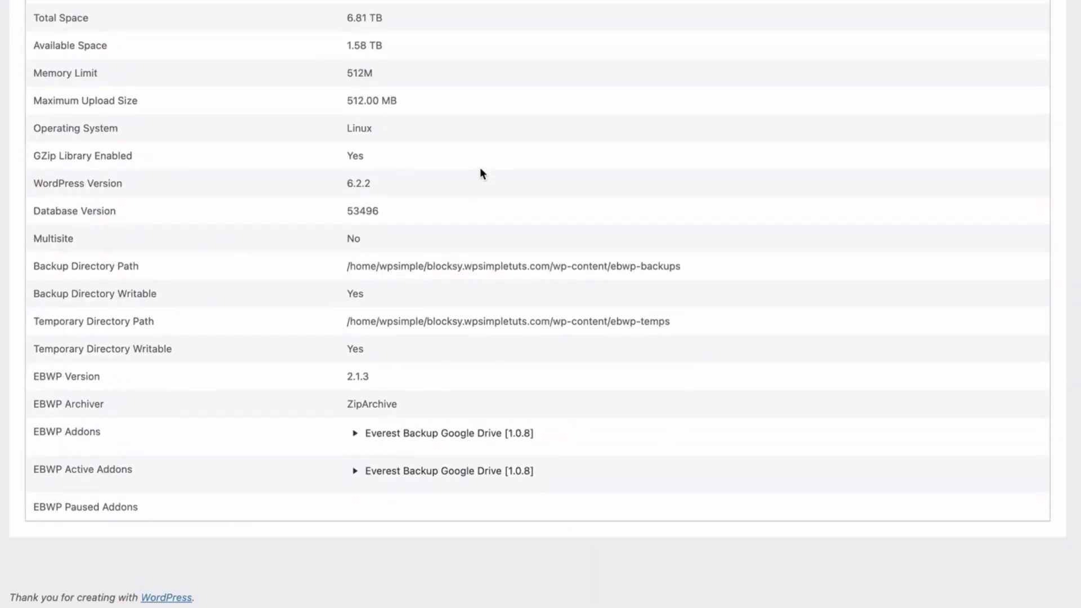
pyautogui.scroll(5, 480, 169)
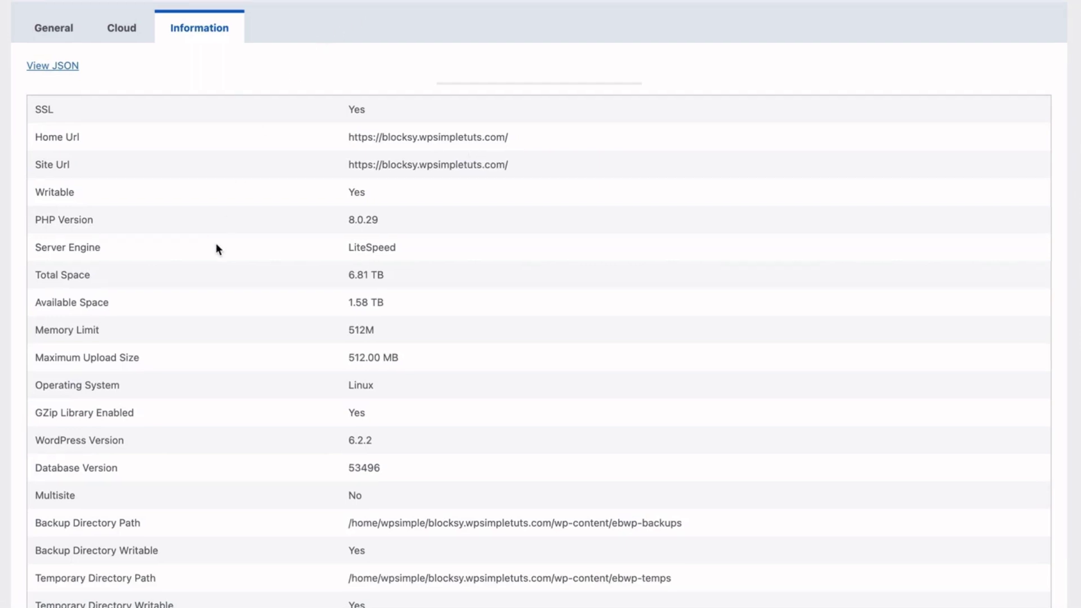
pyautogui.scroll(-2, 330, 254)
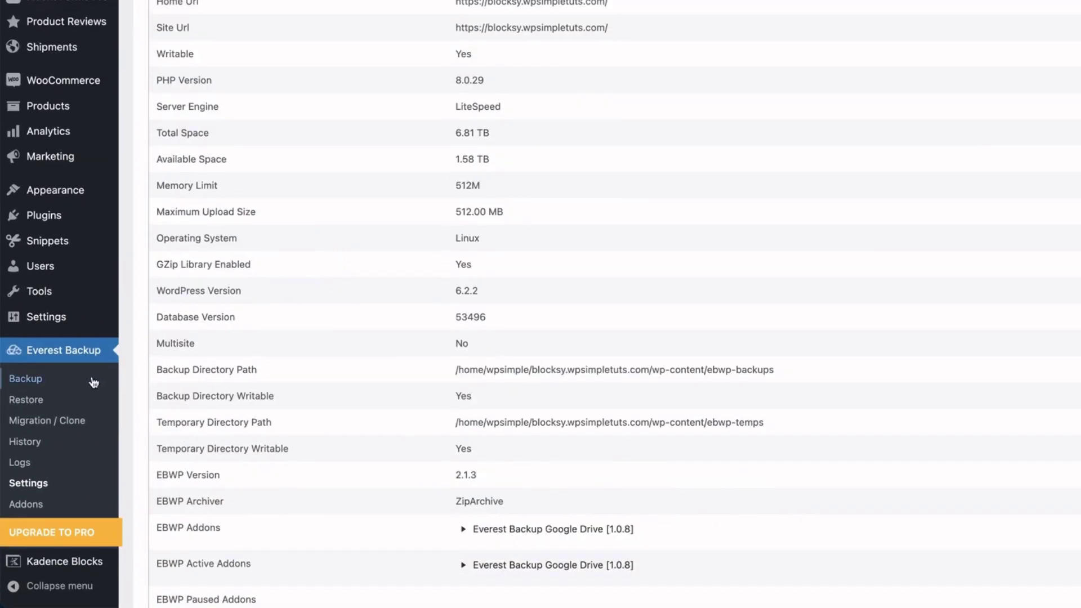
pyautogui.click(22, 379)
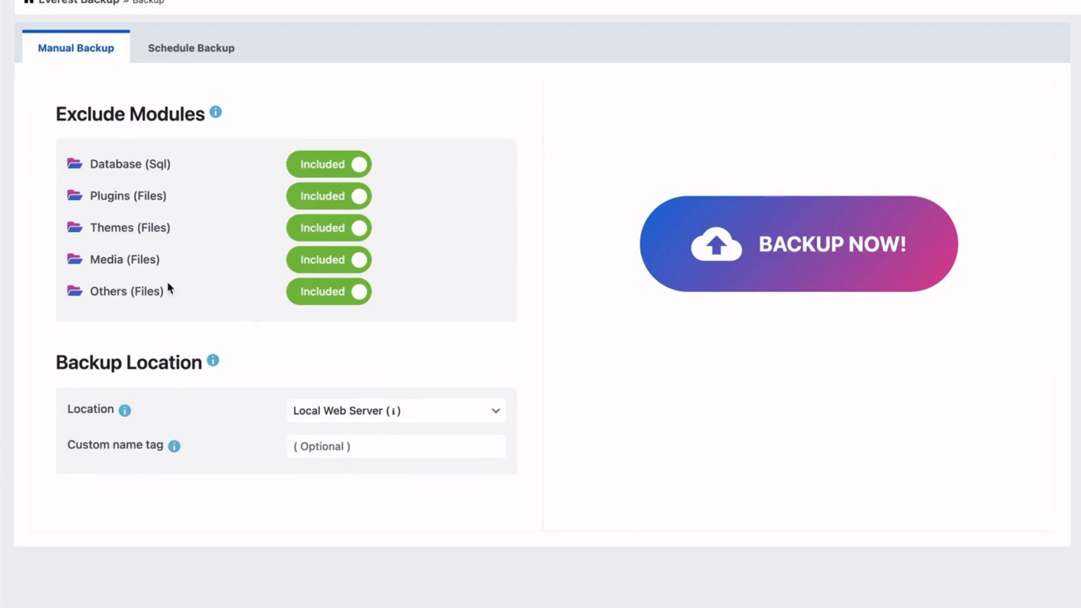
# - Keep media files included, pick Google Drive as location, and paste a custom name tag
pyautogui.click(324, 263)
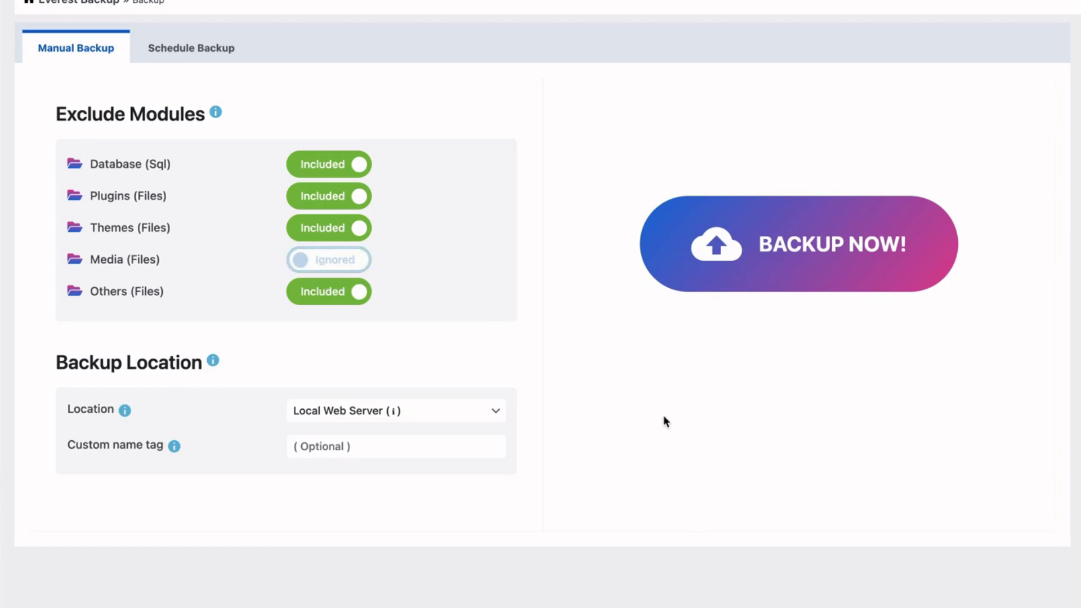
pyautogui.click(330, 266)
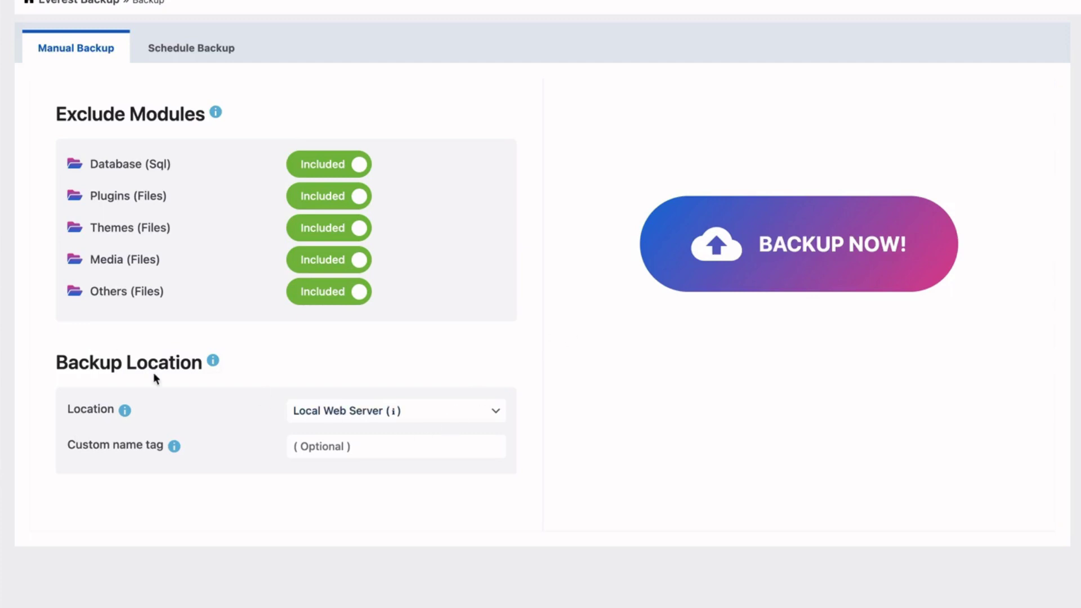
pyautogui.click(358, 408)
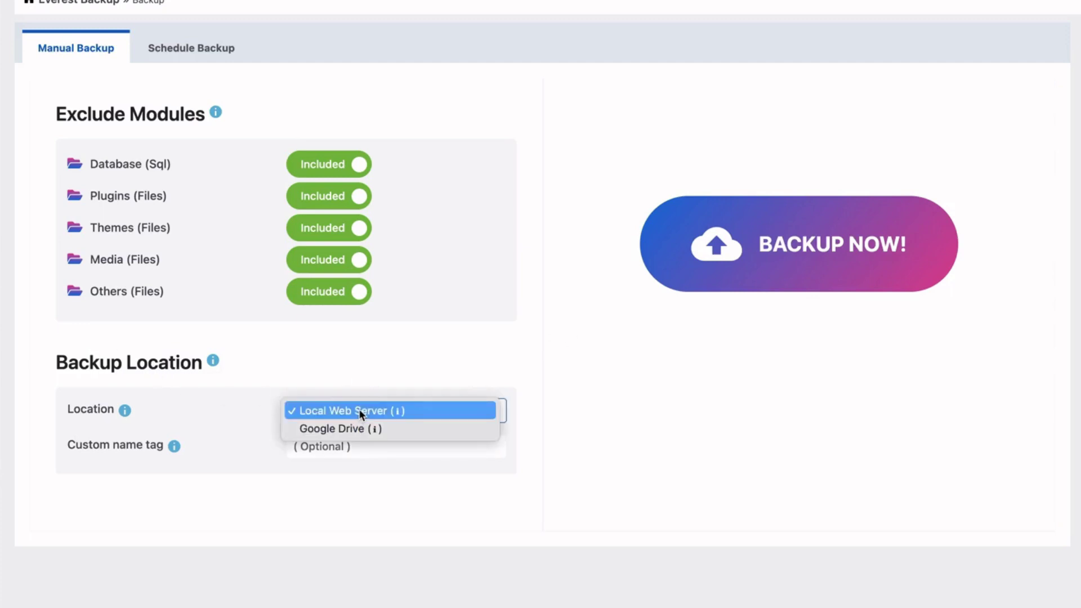
pyautogui.click(334, 428)
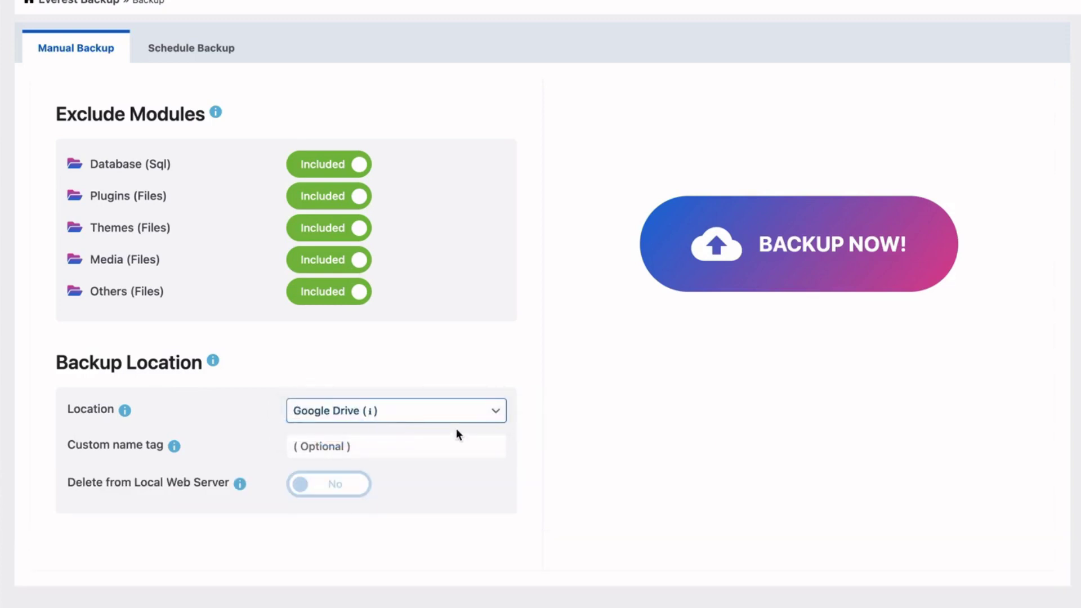
pyautogui.click(302, 446)
pyautogui.write('test-site-backup')
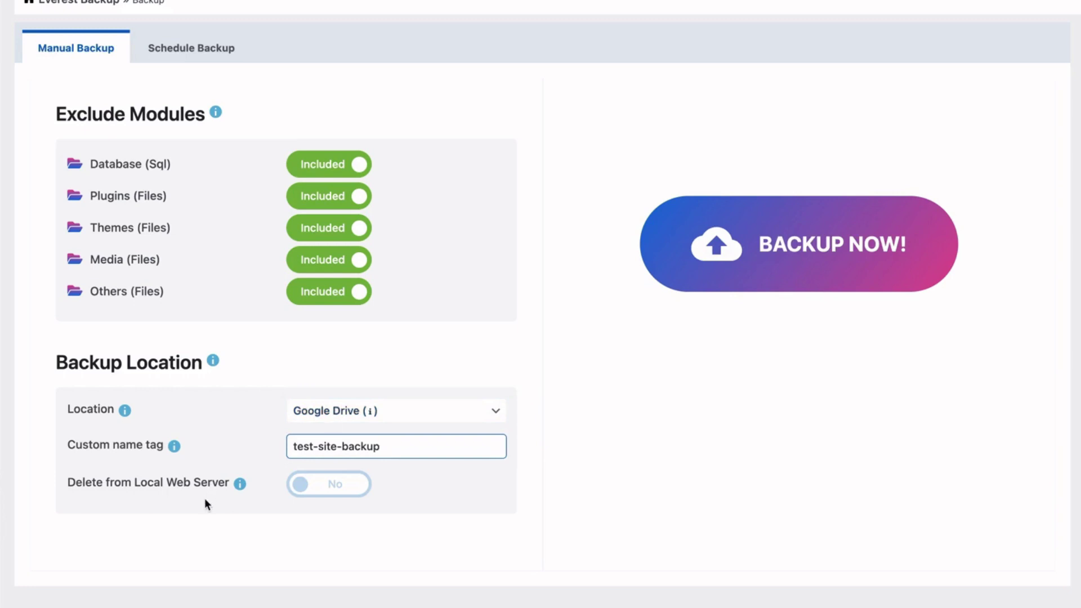
# - Keep the local copy after upload and switch the backup location to Pcloud
pyautogui.click(335, 493)
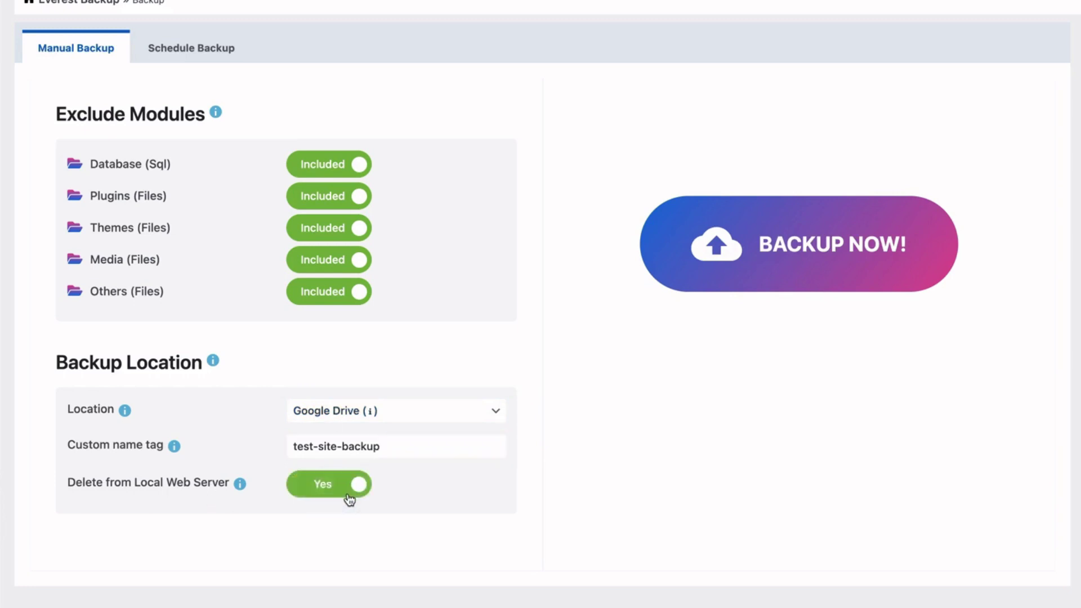
pyautogui.click(331, 492)
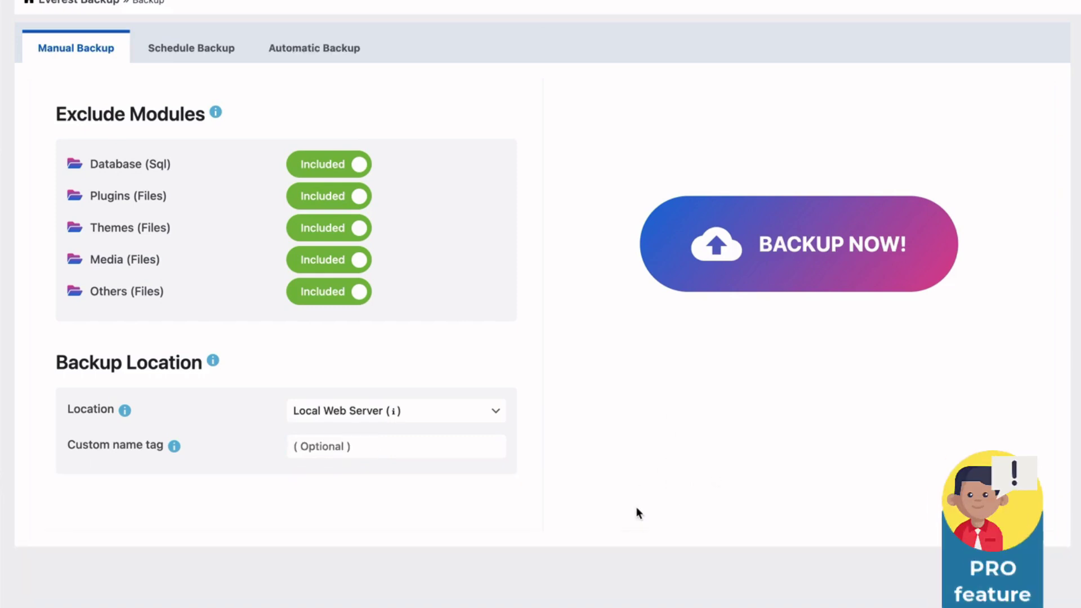
pyautogui.click(332, 410)
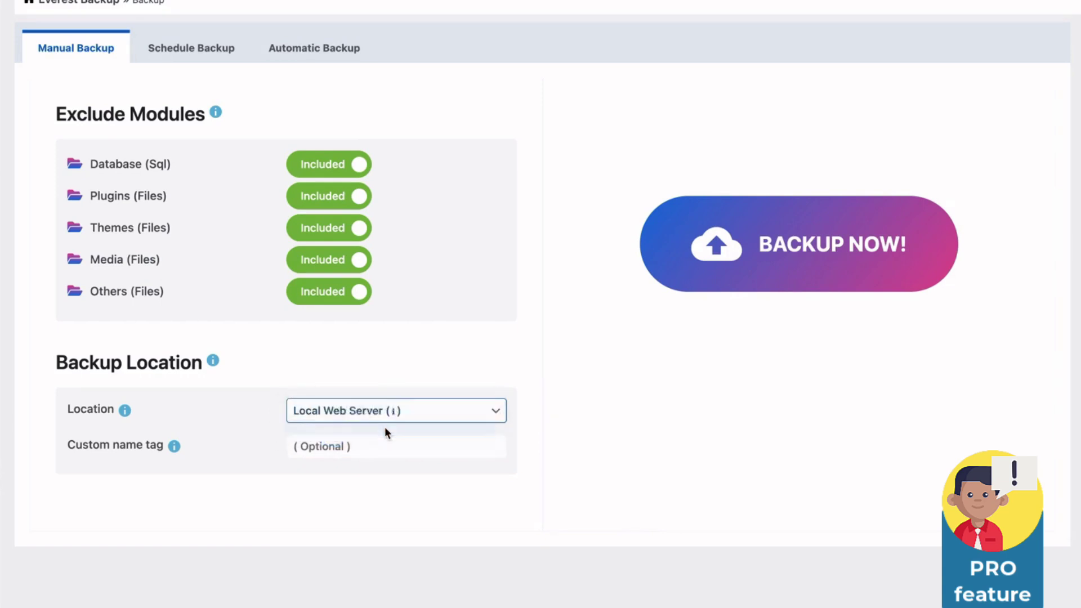
pyautogui.click(360, 430)
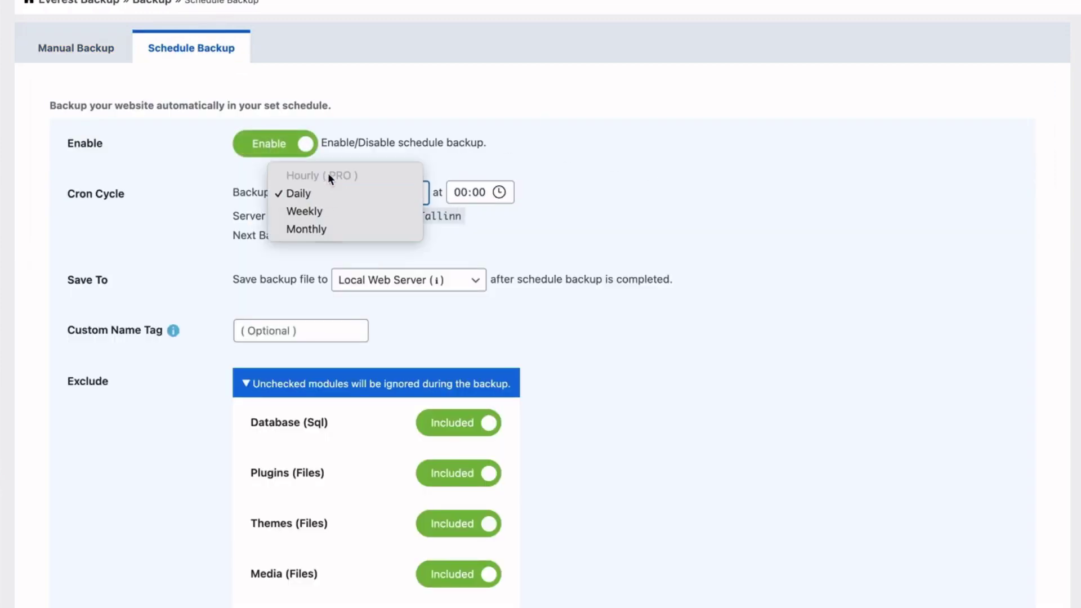
# - Set the scheduled backup frequency to Weekly with a backup time of 03:00
pyautogui.click(305, 193)
pyautogui.click(307, 197)
pyautogui.click(302, 211)
pyautogui.click(466, 193)
pyautogui.write('3')
pyautogui.click(601, 85)
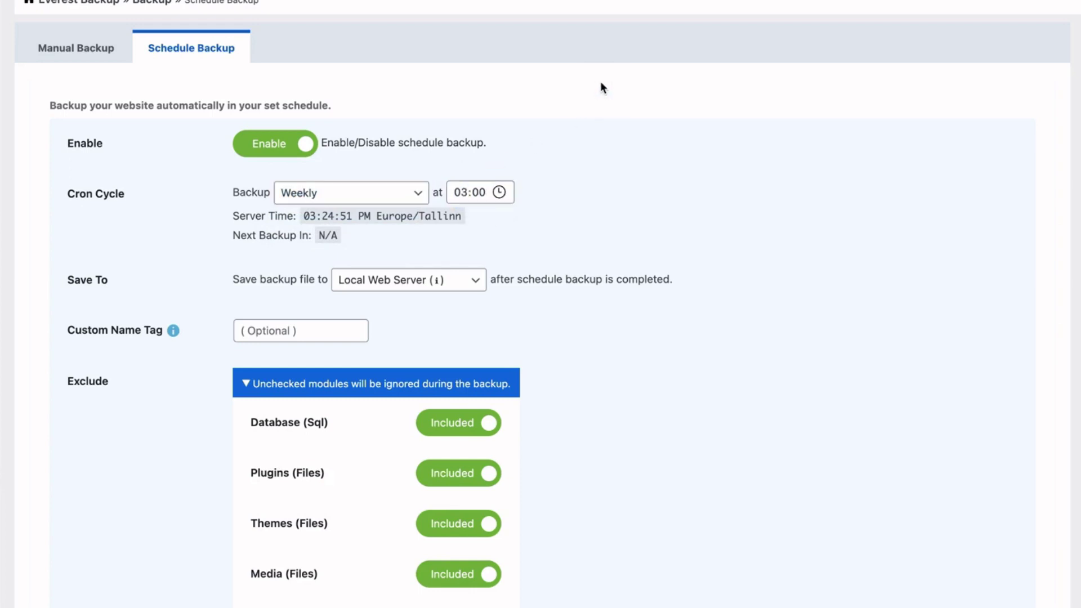
# - Keep Local Web Server as the destination, leave e-mail notification off, and save the schedule
pyautogui.scroll(-3, 600, 82)
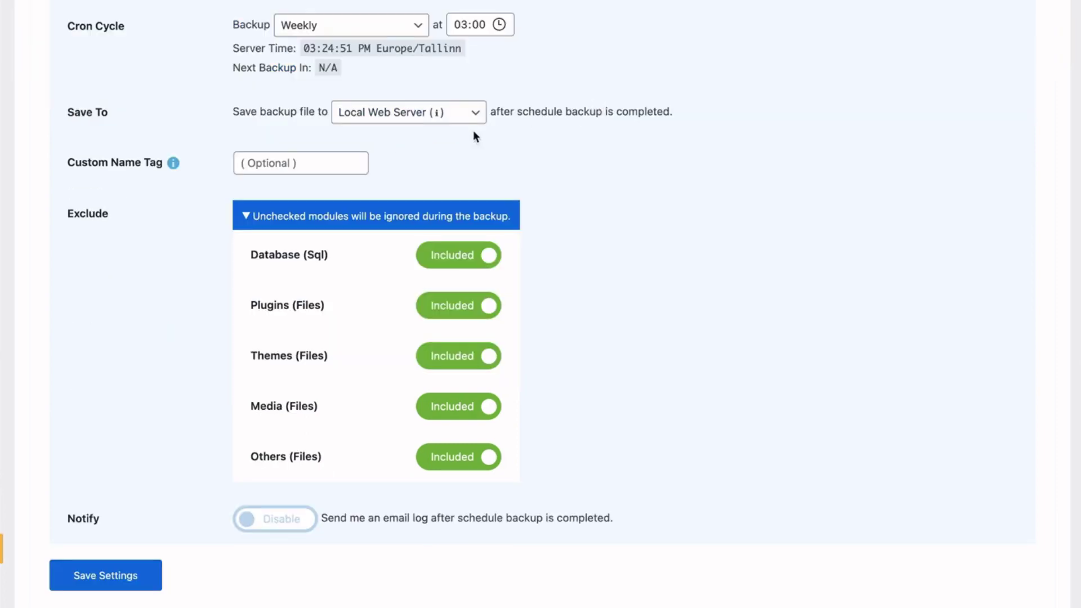
pyautogui.click(397, 115)
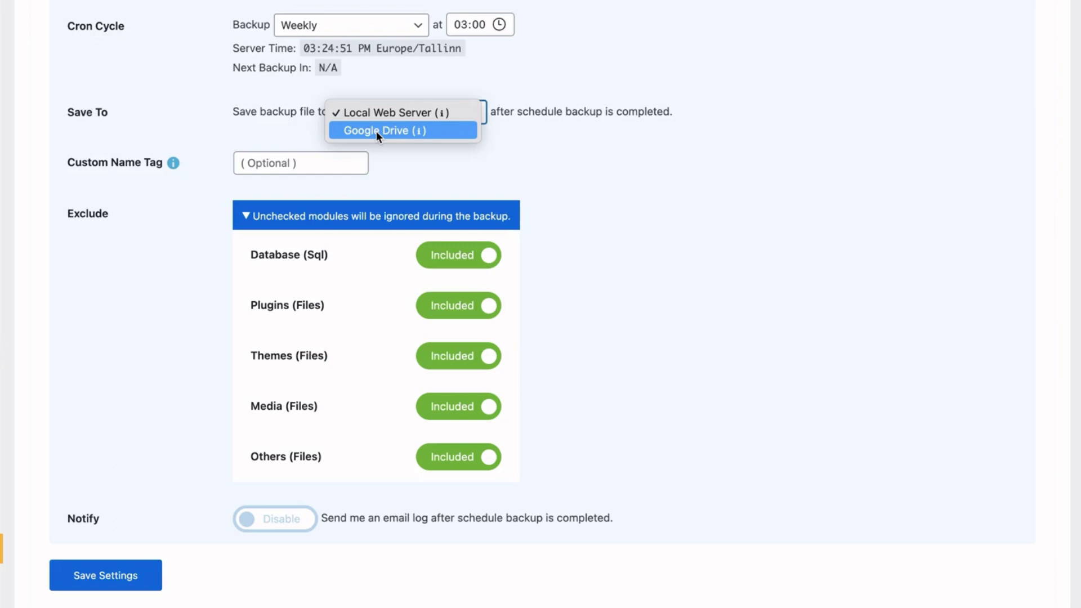
pyautogui.click(414, 110)
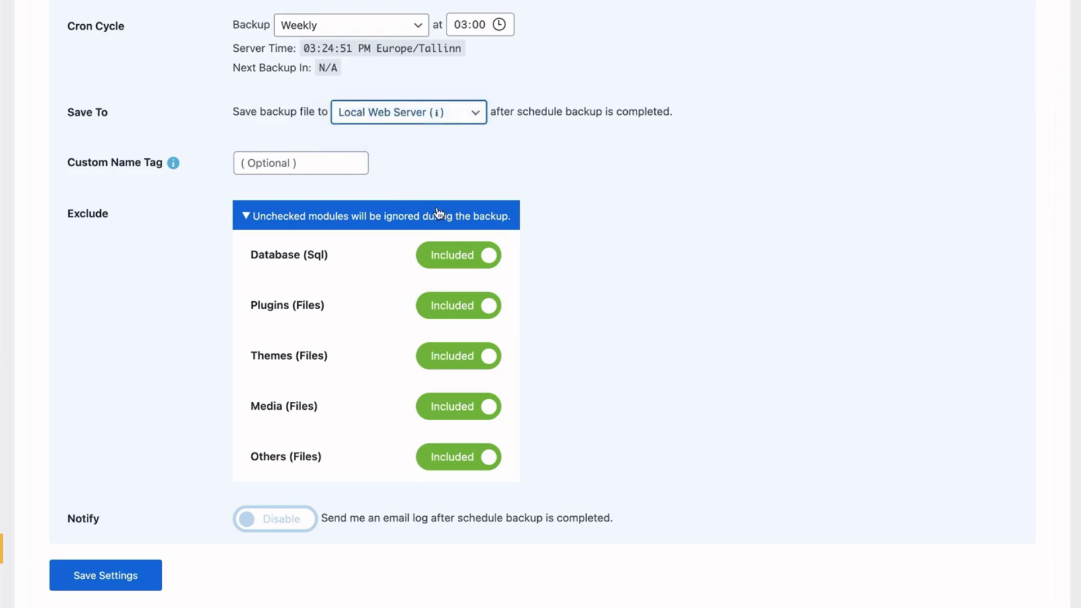
pyautogui.scroll(-2, 446, 473)
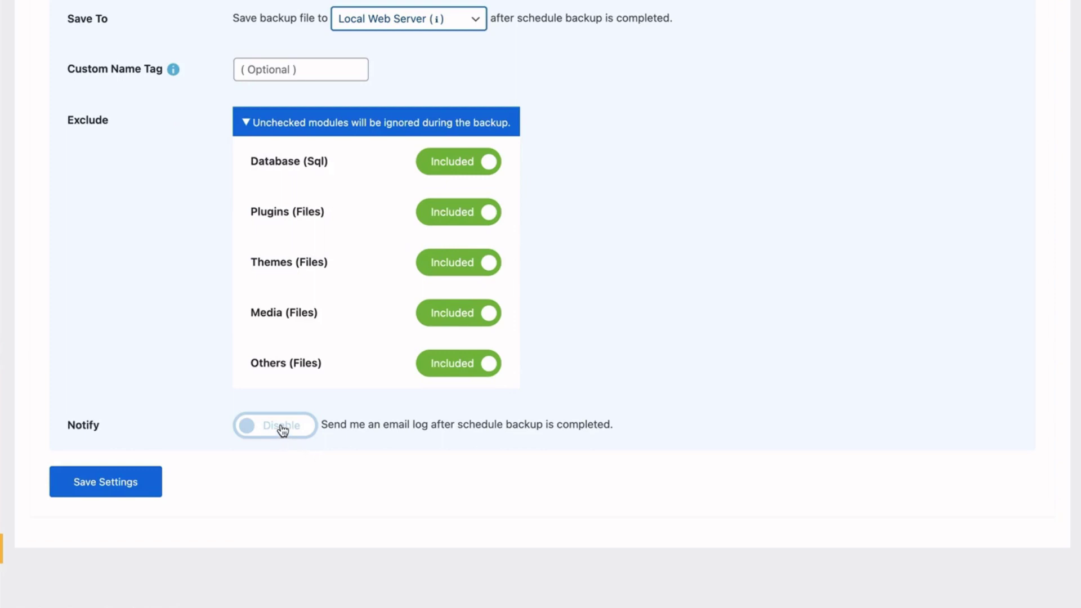
pyautogui.click(281, 430)
pyautogui.click(273, 433)
pyautogui.click(90, 482)
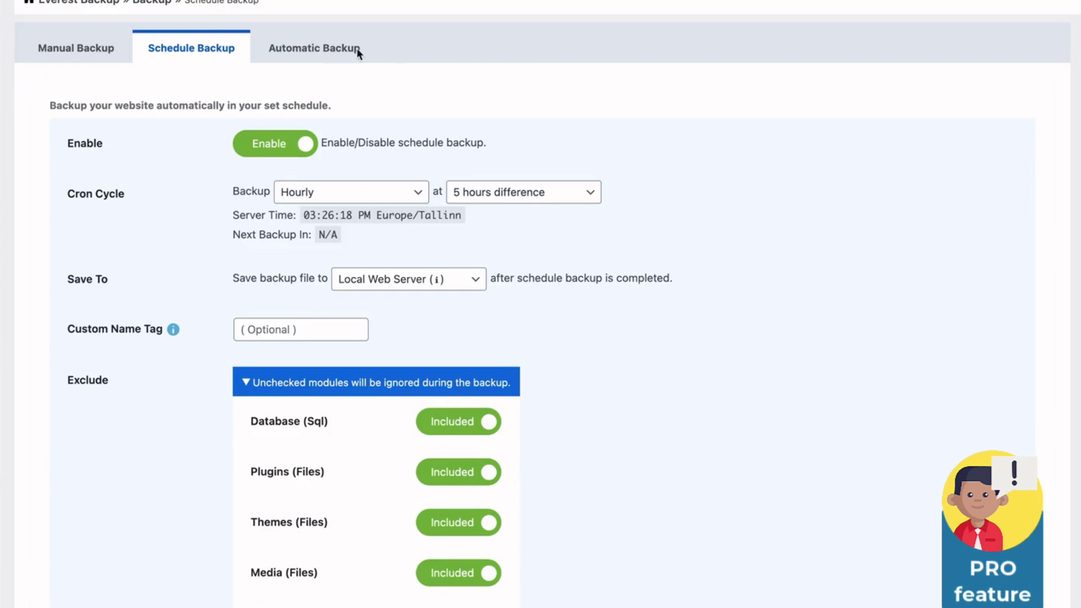
# - Enable automatic backups before WordPress core, plugin and theme updates
pyautogui.click(314, 50)
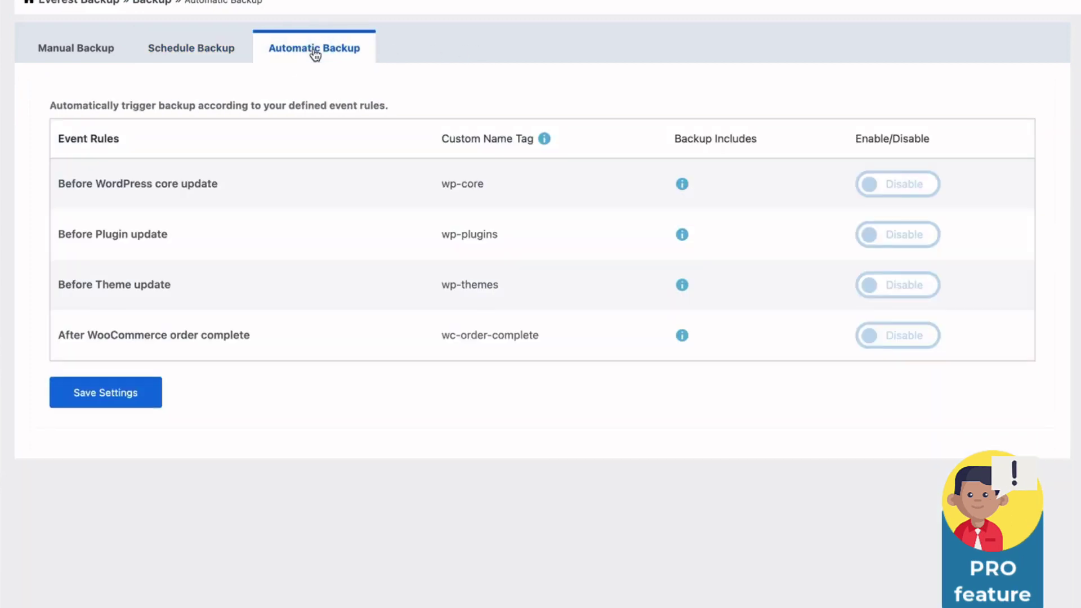
pyautogui.click(895, 184)
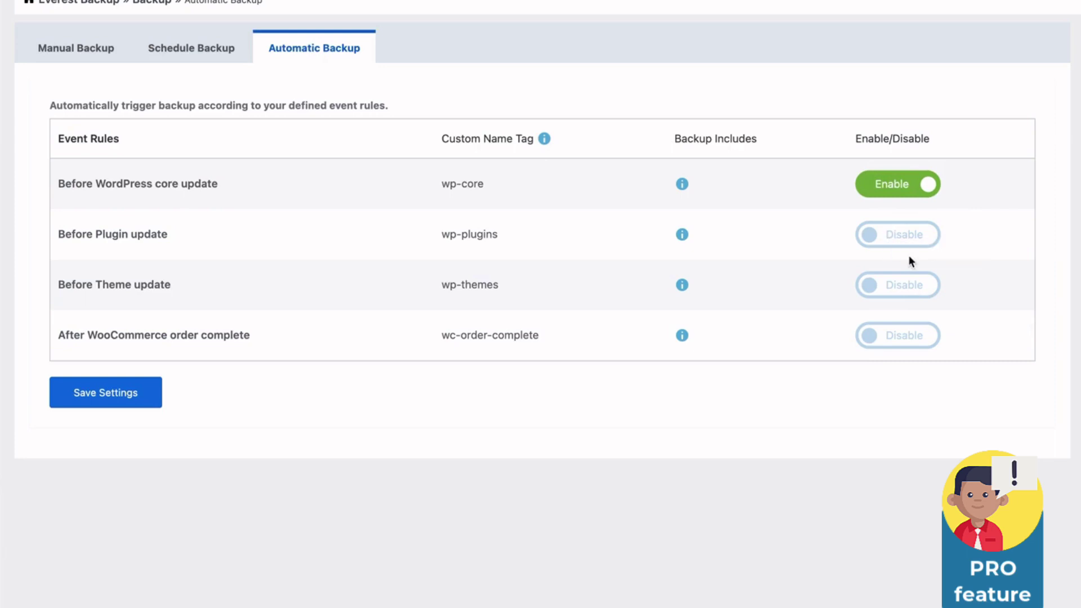
pyautogui.click(888, 236)
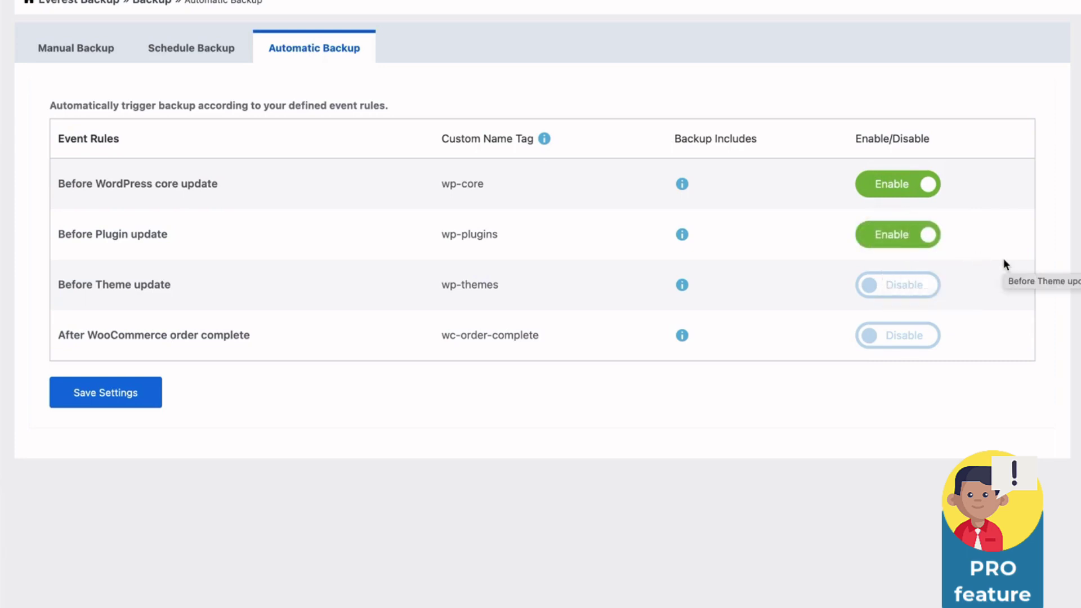
pyautogui.click(886, 292)
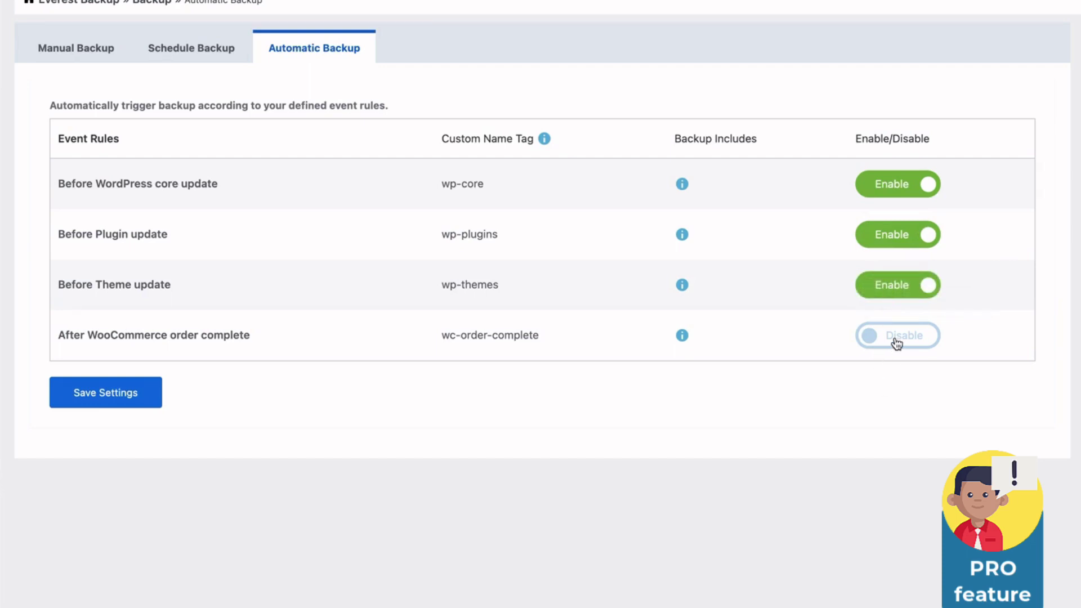
# - Save the automatic backup rules and return to the Manual Backup tab
pyautogui.click(103, 396)
pyautogui.click(105, 394)
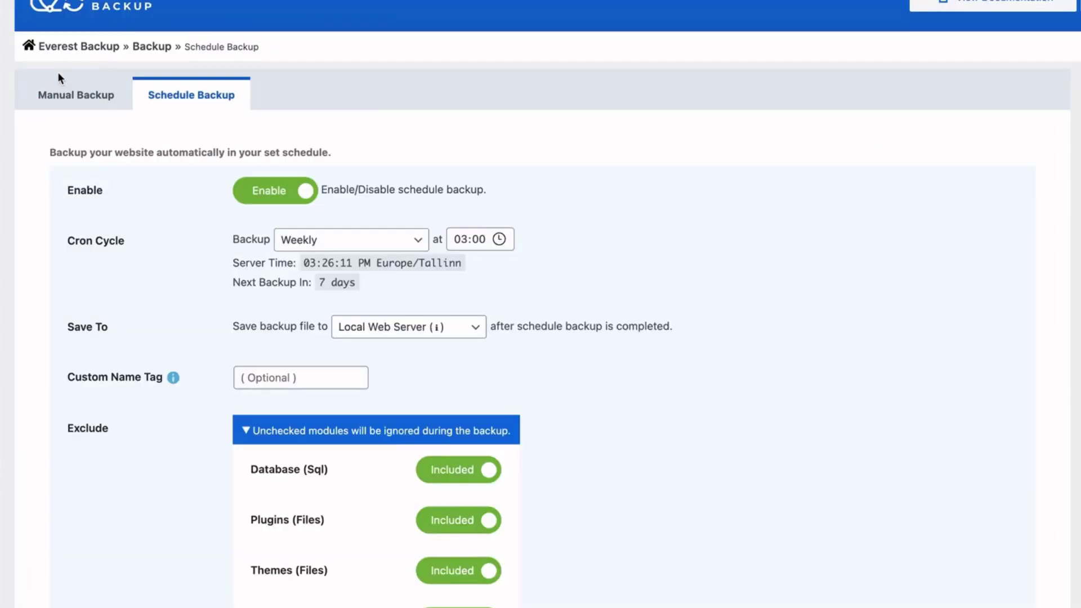
pyautogui.click(67, 93)
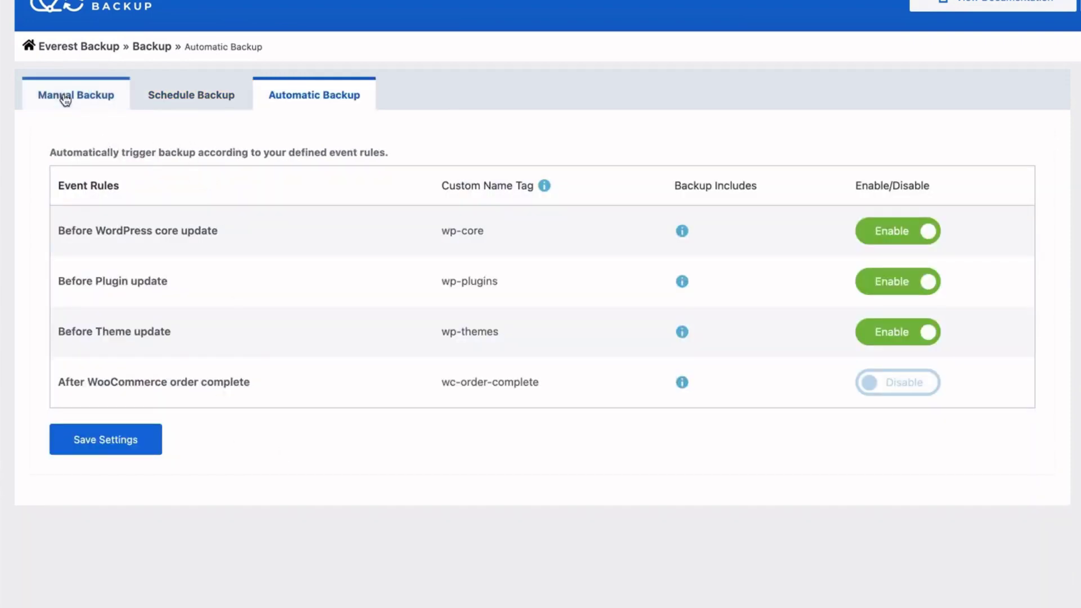
pyautogui.click(66, 98)
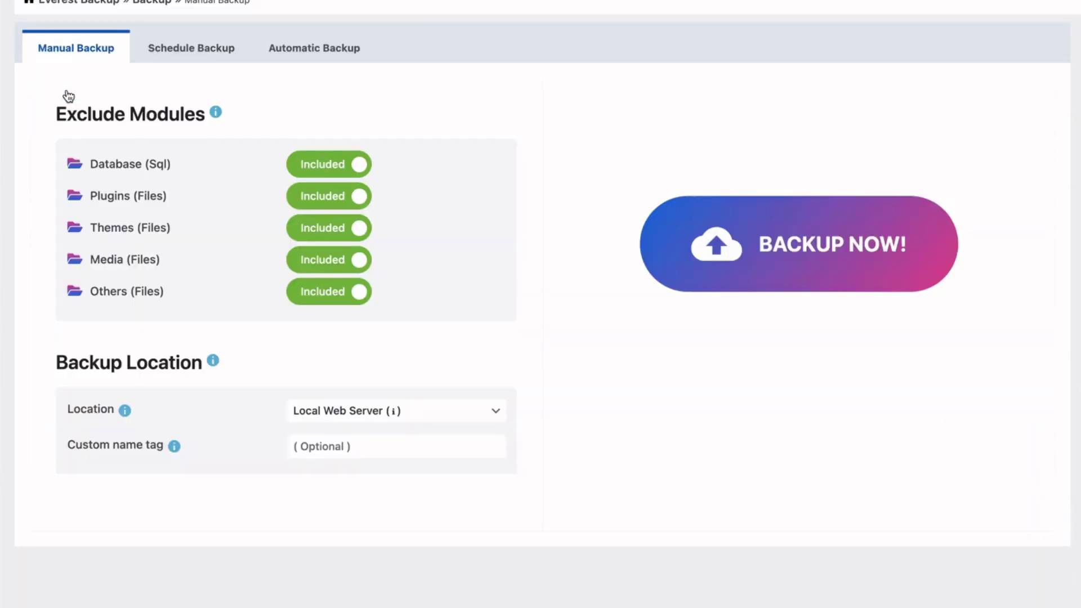
# - Run a full manual backup of all five modules to the local web server, then dismiss the completion notice
pyautogui.click(791, 244)
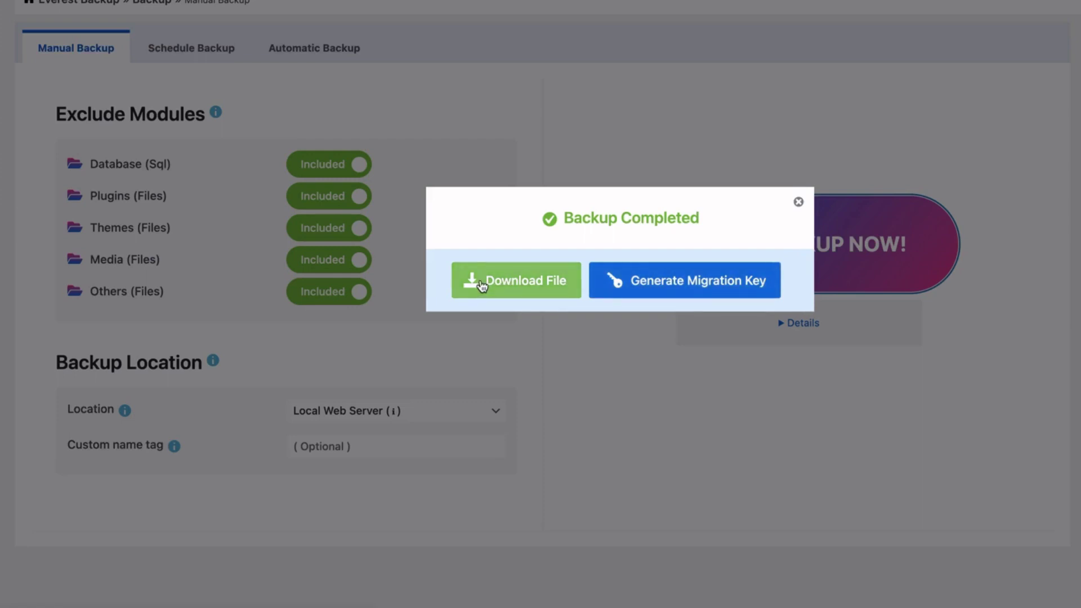
pyautogui.click(798, 203)
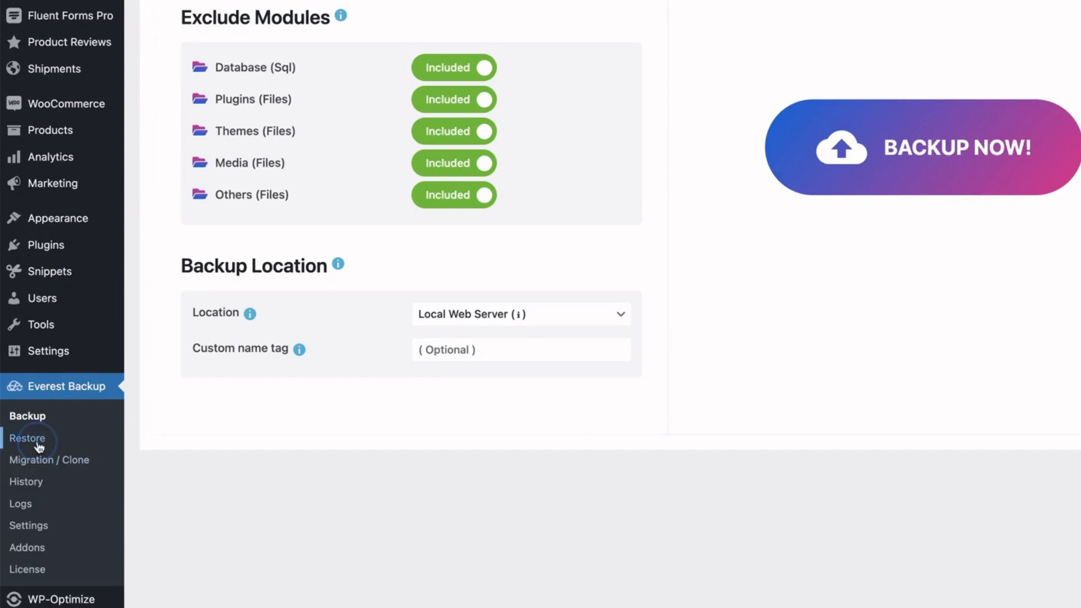
# - Open Restore's backup list and add 'saasasa' after 'interior' in the Home hero heading
pyautogui.click(38, 441)
pyautogui.click(299, 84)
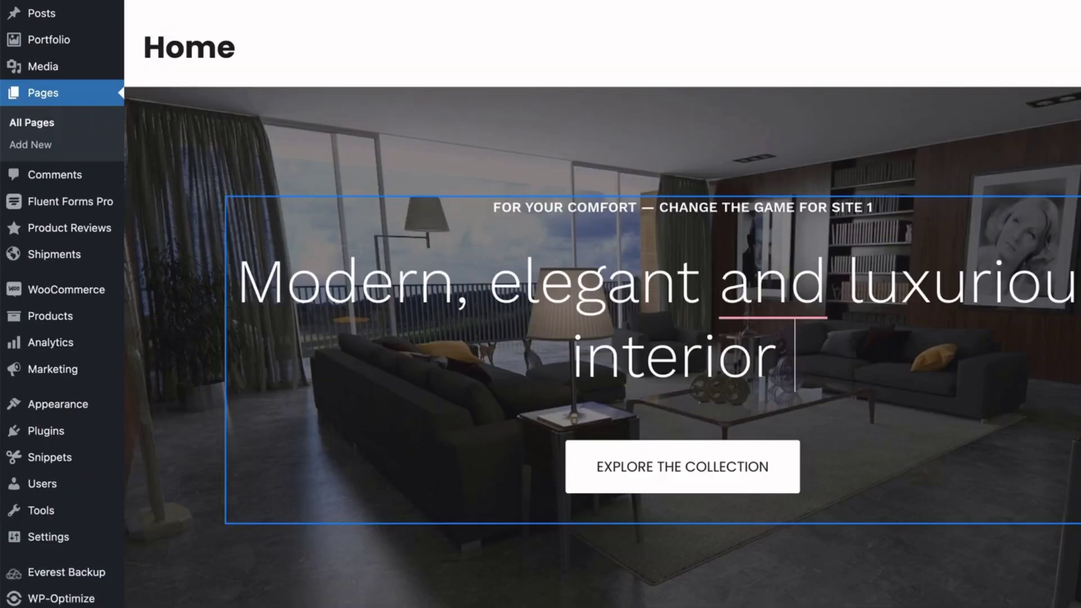
pyautogui.write('saasasa')
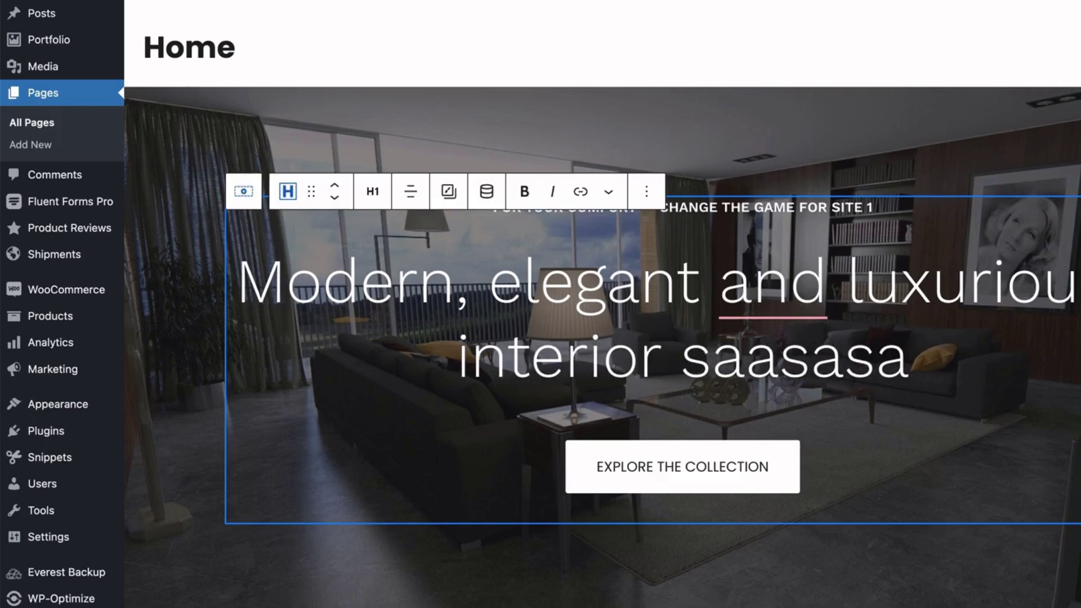
# - Roll the site back to the 395.22 MB August 1, 2023 backup and return to the dashboard
pyautogui.moveTo(66, 572)
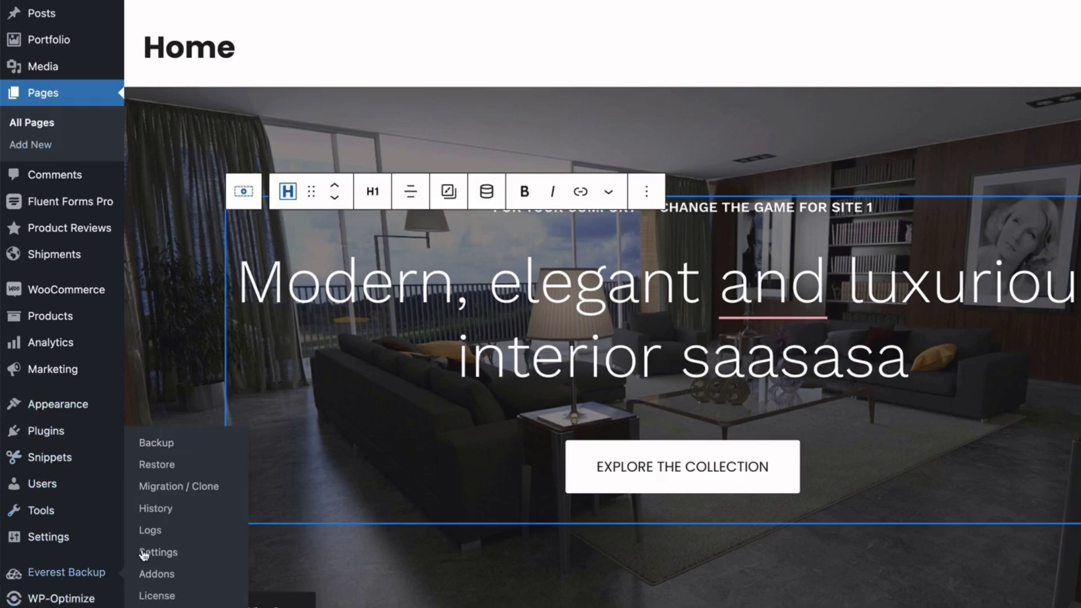
pyautogui.click(158, 465)
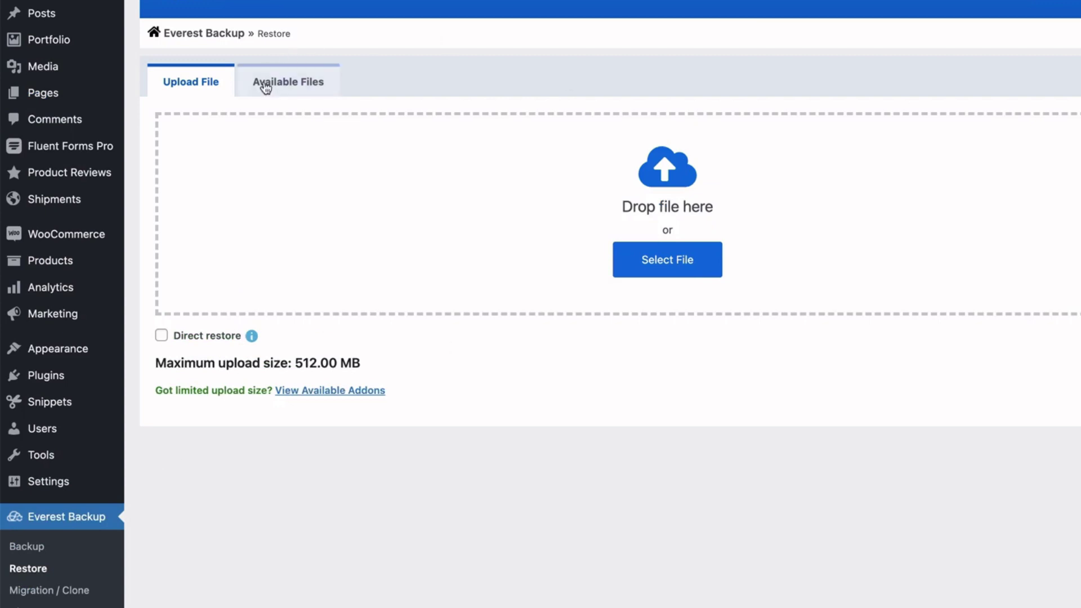
pyautogui.click(298, 88)
pyautogui.moveTo(678, 181)
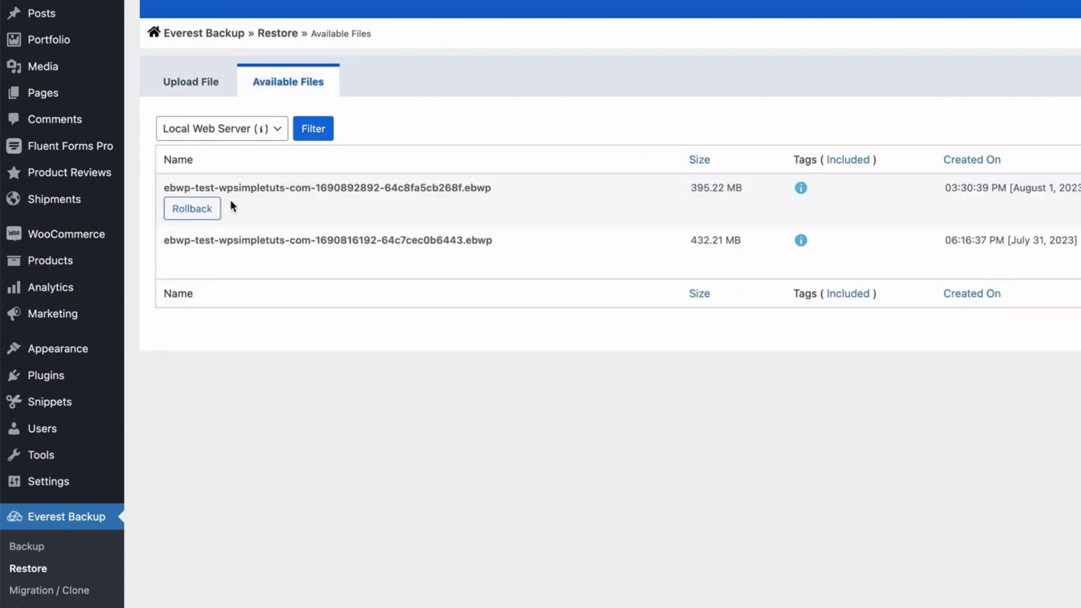
pyautogui.click(187, 213)
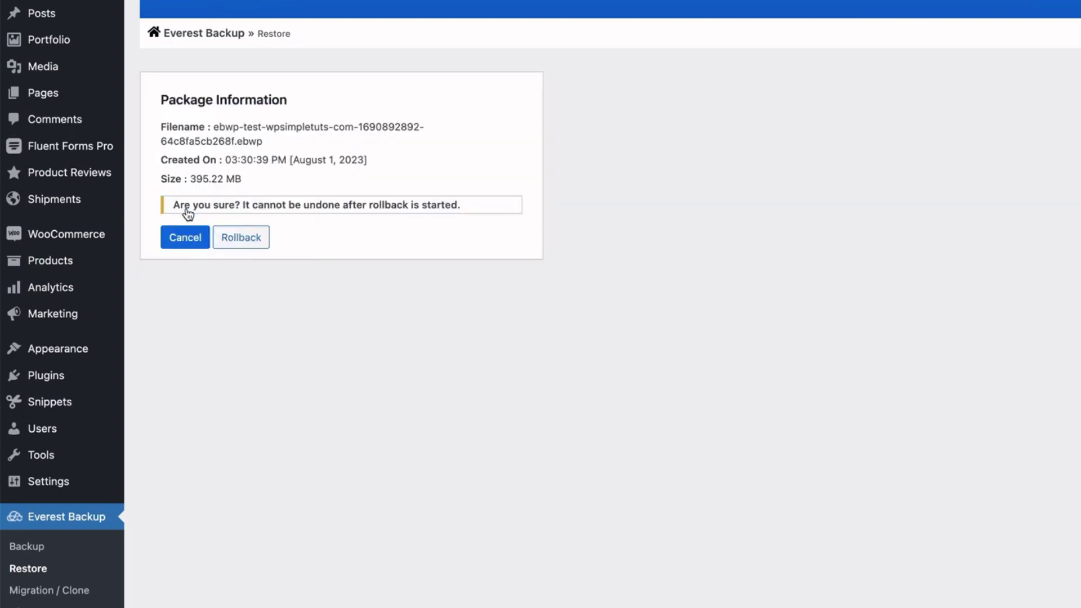
pyautogui.click(245, 236)
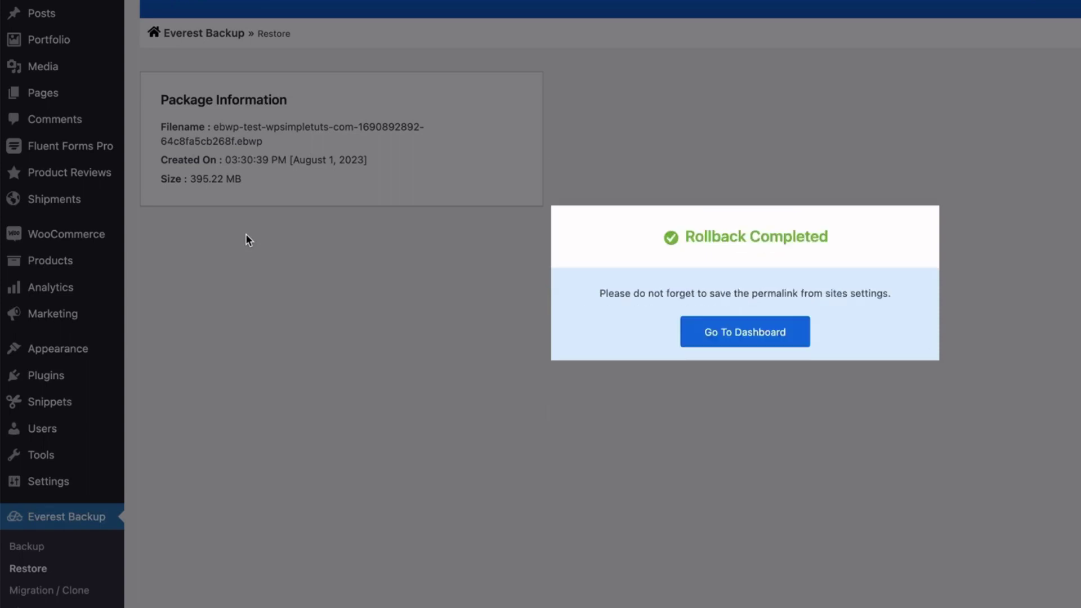
pyautogui.click(721, 335)
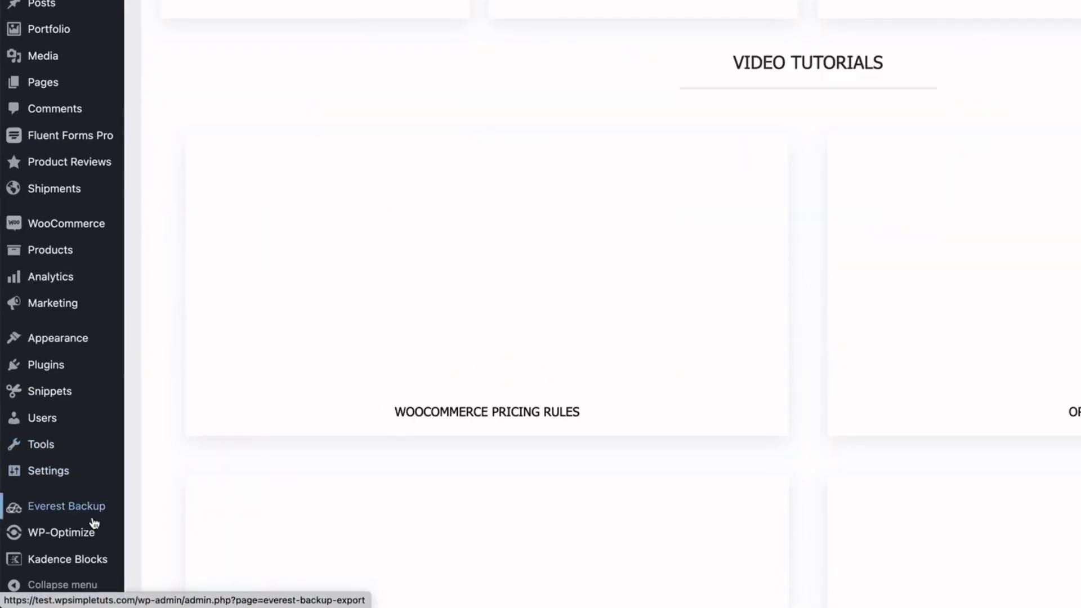
# - Open Everest Backup's Restore page and highlight its 512.00 MB maximum upload size
pyautogui.moveTo(92, 512)
pyautogui.click(163, 440)
pyautogui.tripleClick(450, 490)
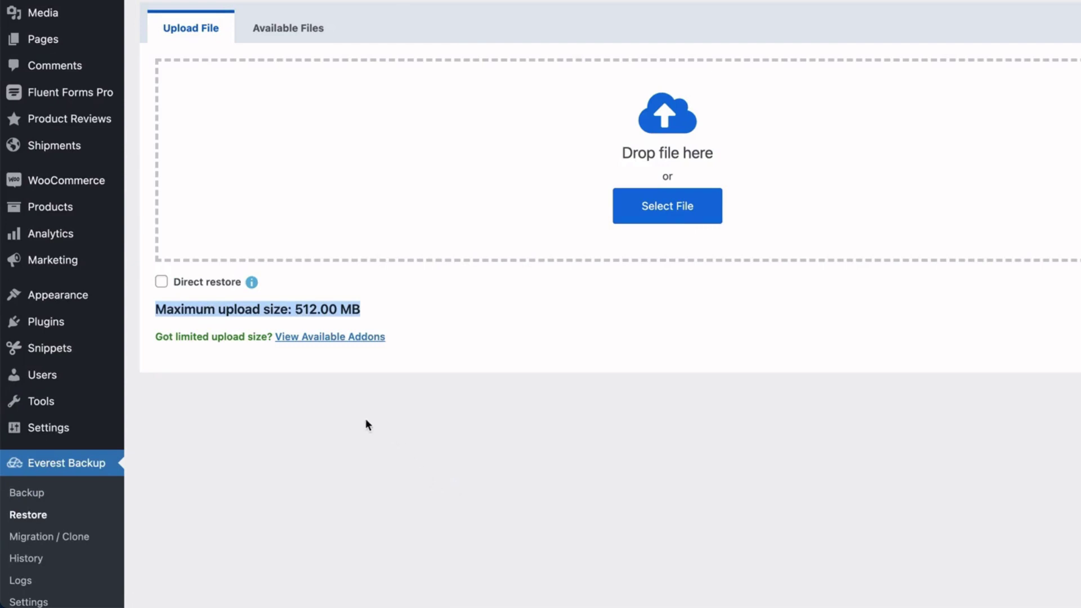
# - Install and activate the free Everest Backup Liteupload addon, raising the restore upload limit to 1.00 GB
pyautogui.click(328, 336)
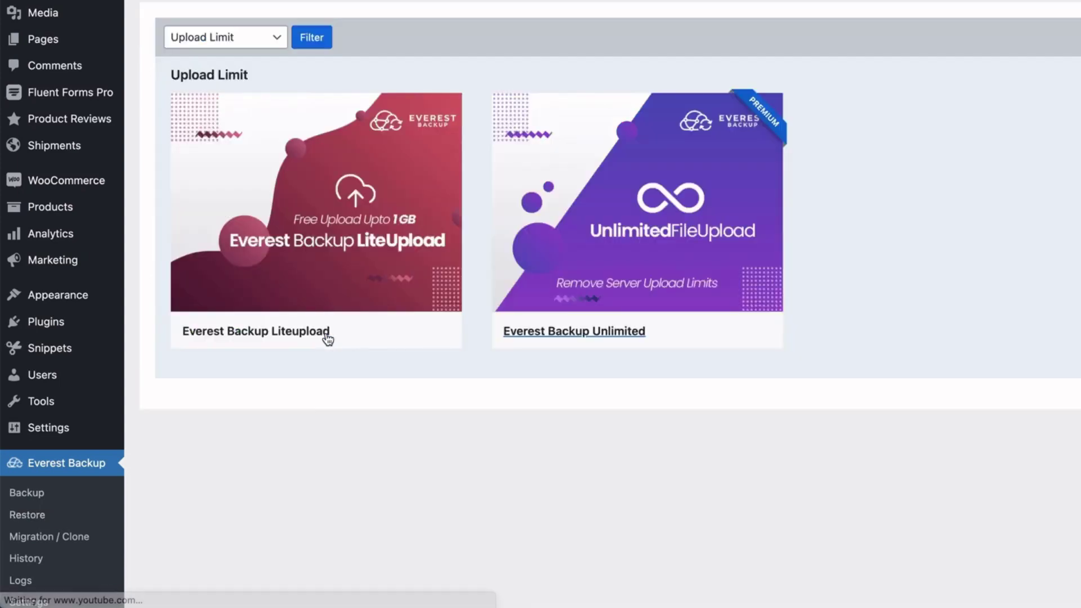
pyautogui.moveTo(326, 330)
pyautogui.click(403, 333)
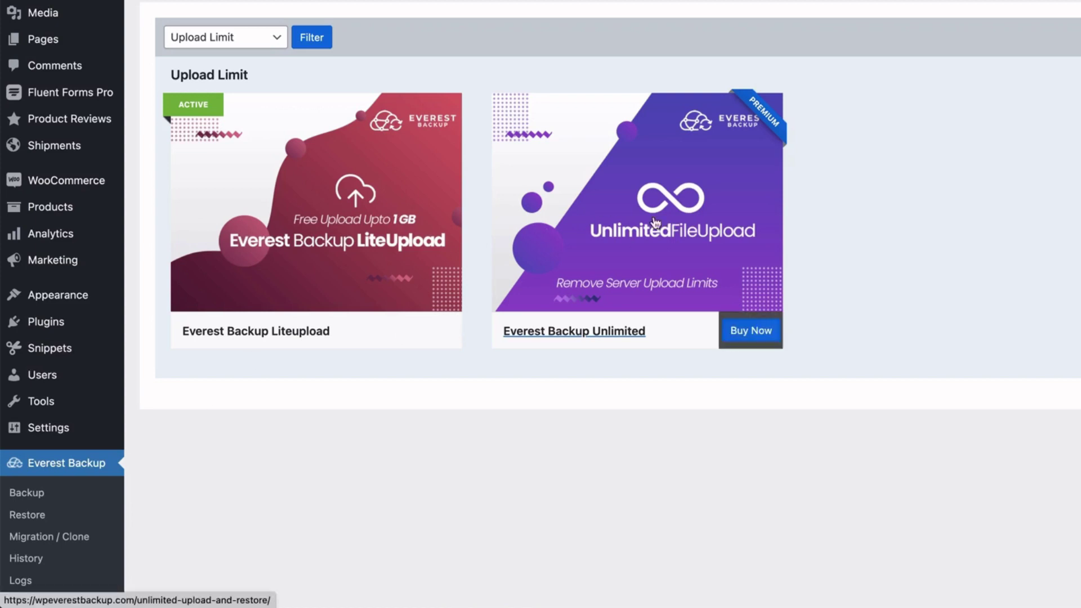
pyautogui.click(23, 521)
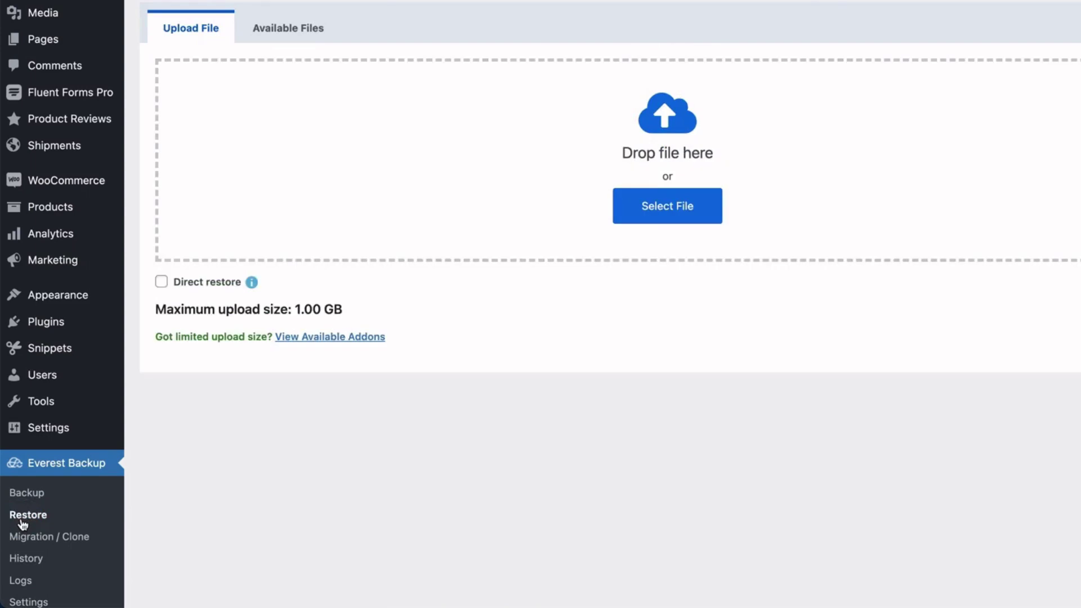
# - Drag the 169 MB .ebwp backup from wp-content > ebwp-backups onto the Restore upload area
pyautogui.moveTo(344, 309); pyautogui.dragTo(302, 312)
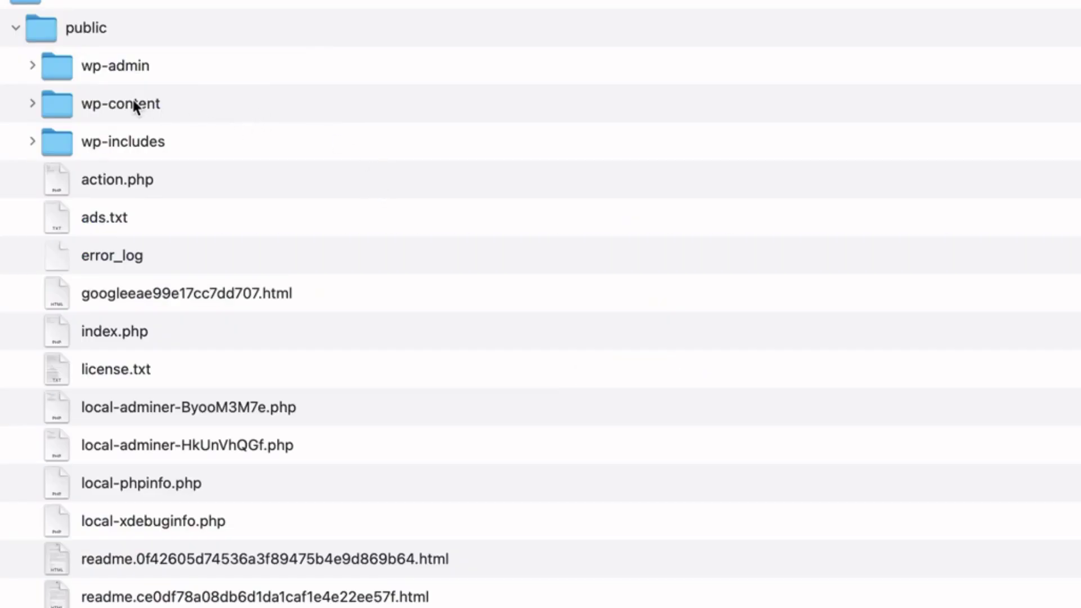
pyautogui.doubleClick(134, 103)
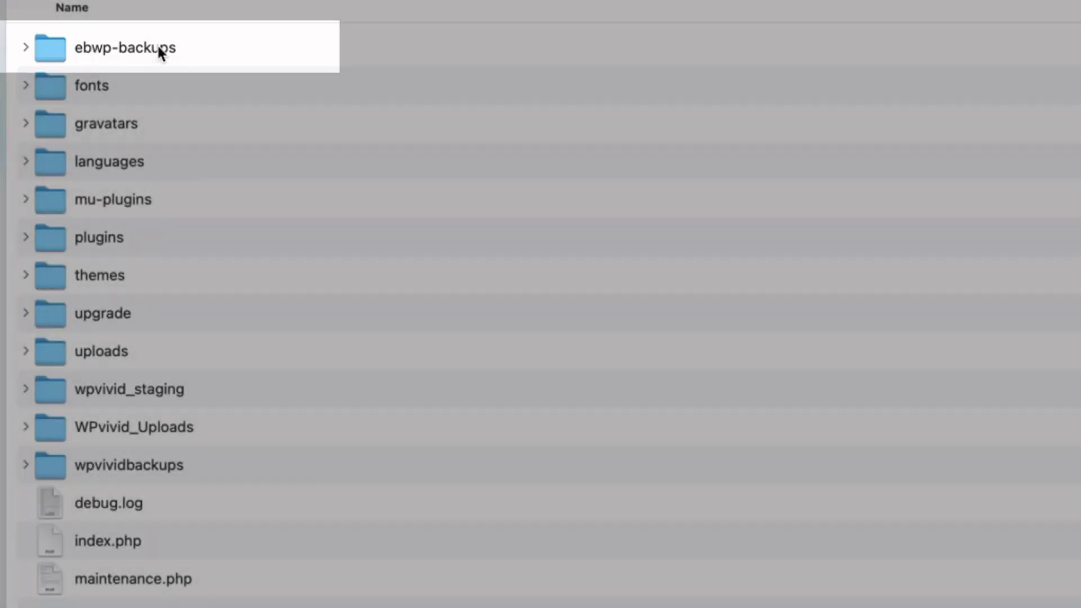
pyautogui.doubleClick(156, 47)
pyautogui.click(502, 82)
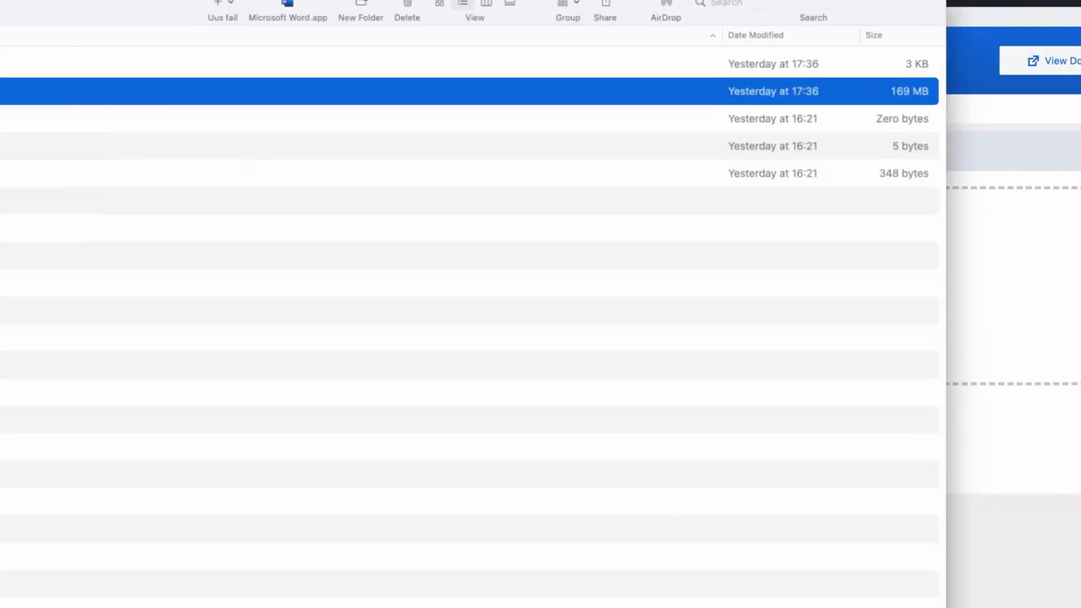
pyautogui.moveTo(502, 85); pyautogui.dragTo(674, 311)
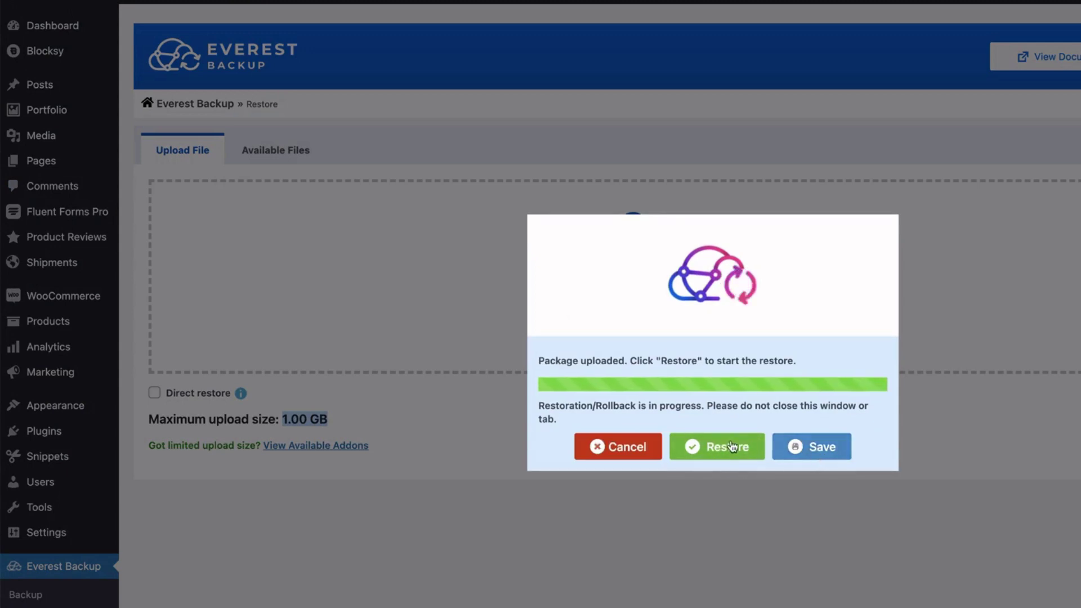
# - Save the uploaded package without restoring it, then list the 395.22 MB and 432.21 MB available backups
pyautogui.click(808, 449)
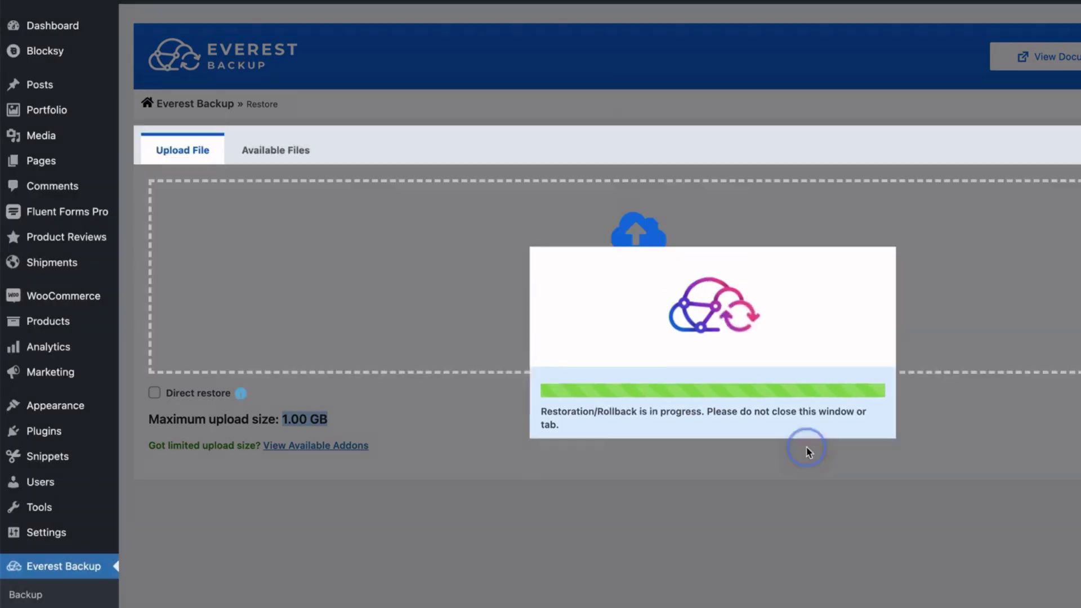
pyautogui.click(288, 152)
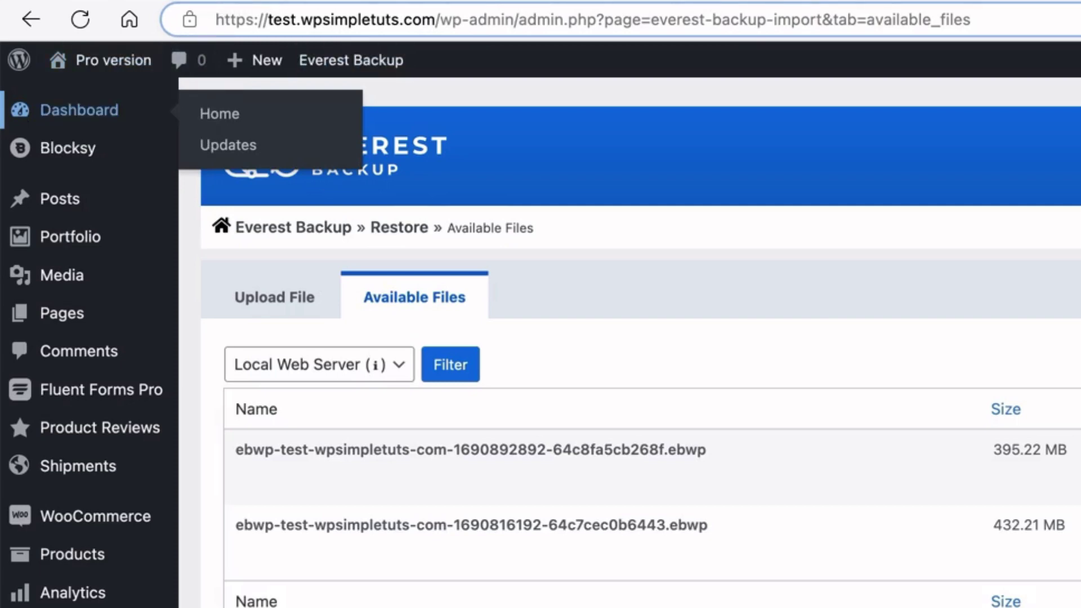
pyautogui.moveTo(437, 19); pyautogui.dragTo(202, 11)
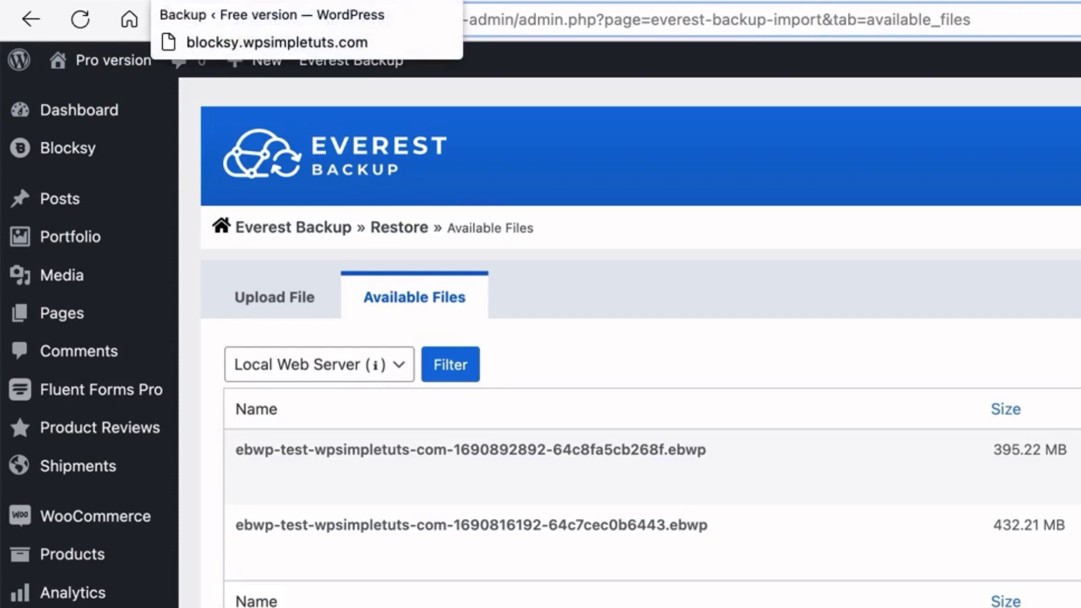
pyautogui.click(254, 0)
pyautogui.moveTo(463, 19); pyautogui.dragTo(215, 19)
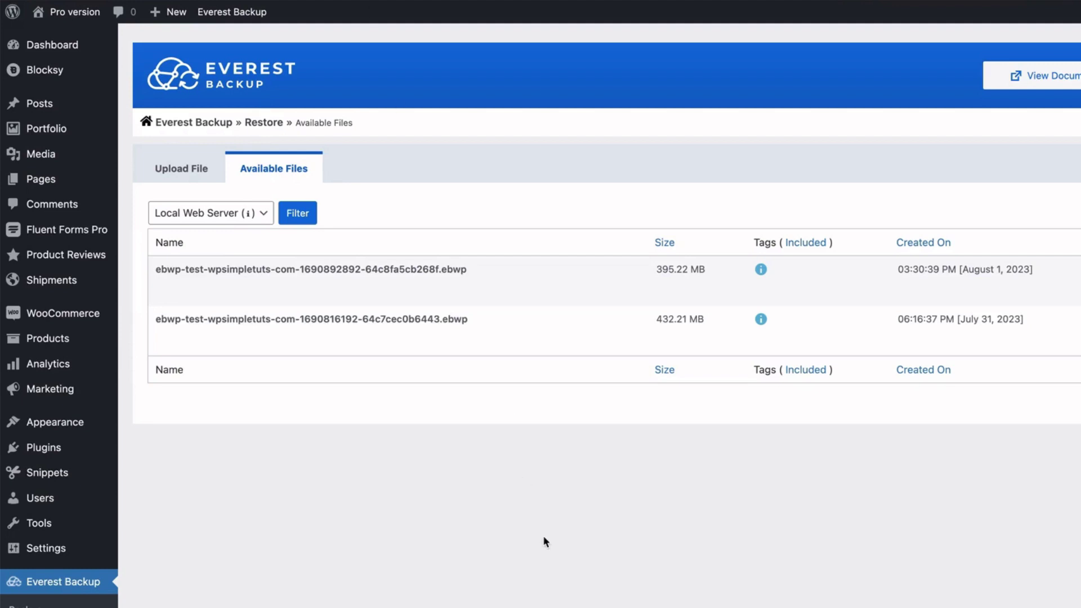
pyautogui.scroll(-3, 518, 531)
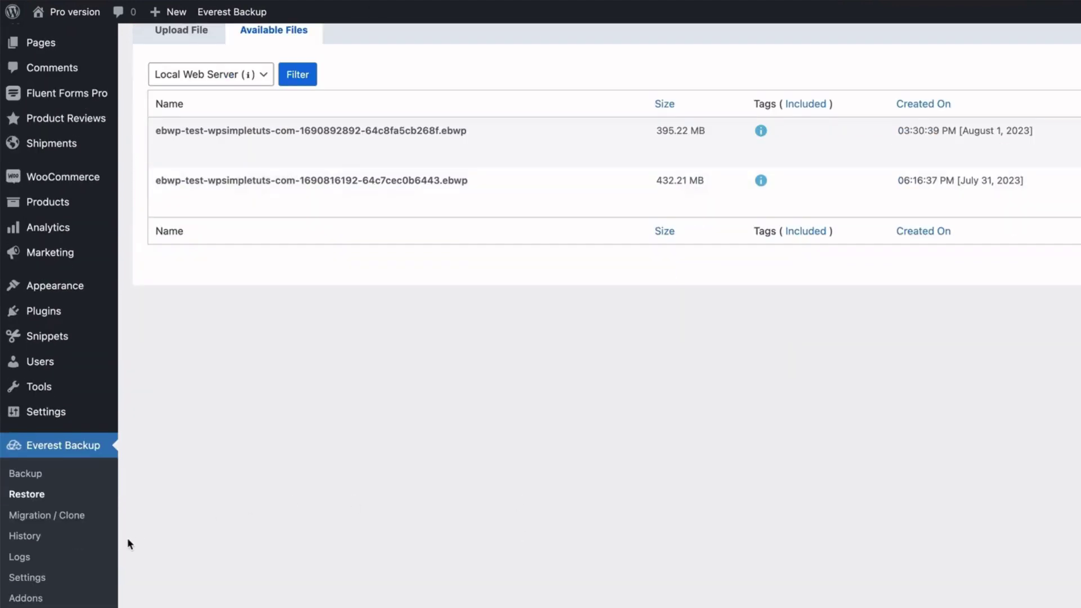
# - Open Migration & Clone and browse the existing backup files without selecting one
pyautogui.click(47, 518)
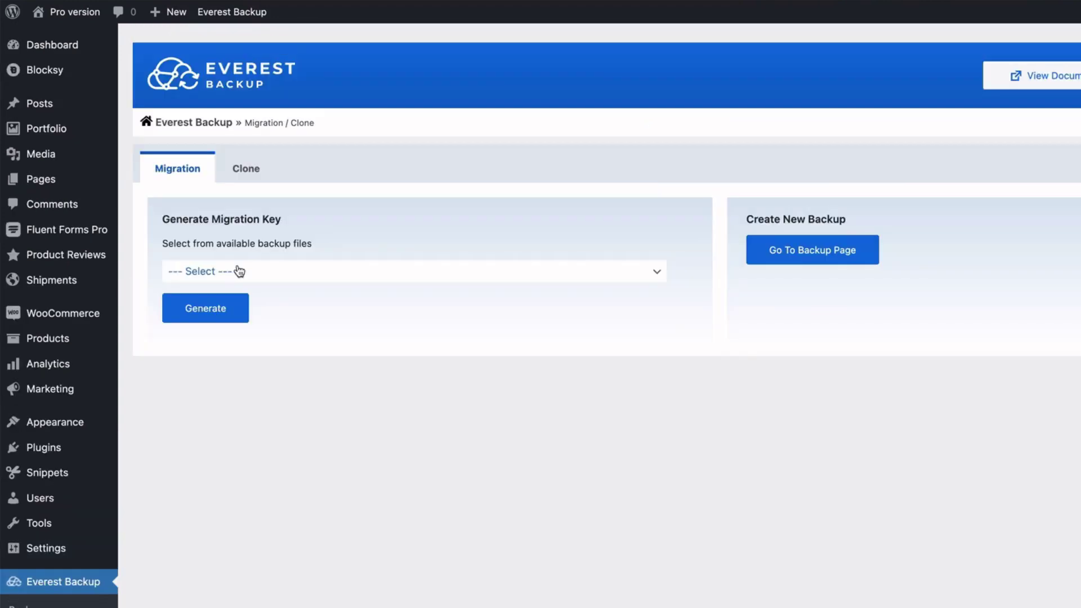
pyautogui.click(238, 271)
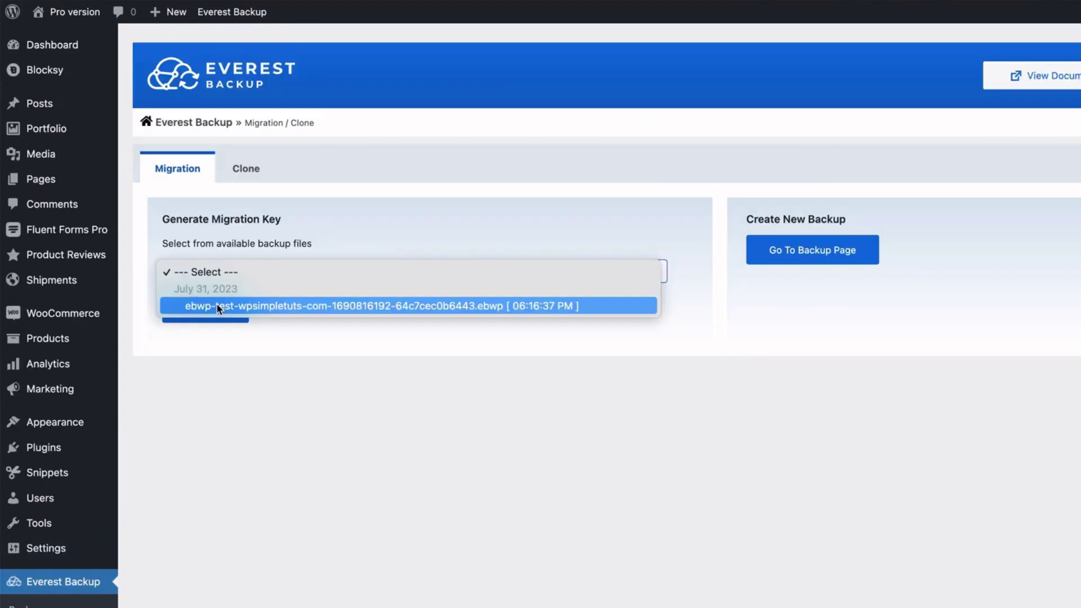
pyautogui.click(325, 435)
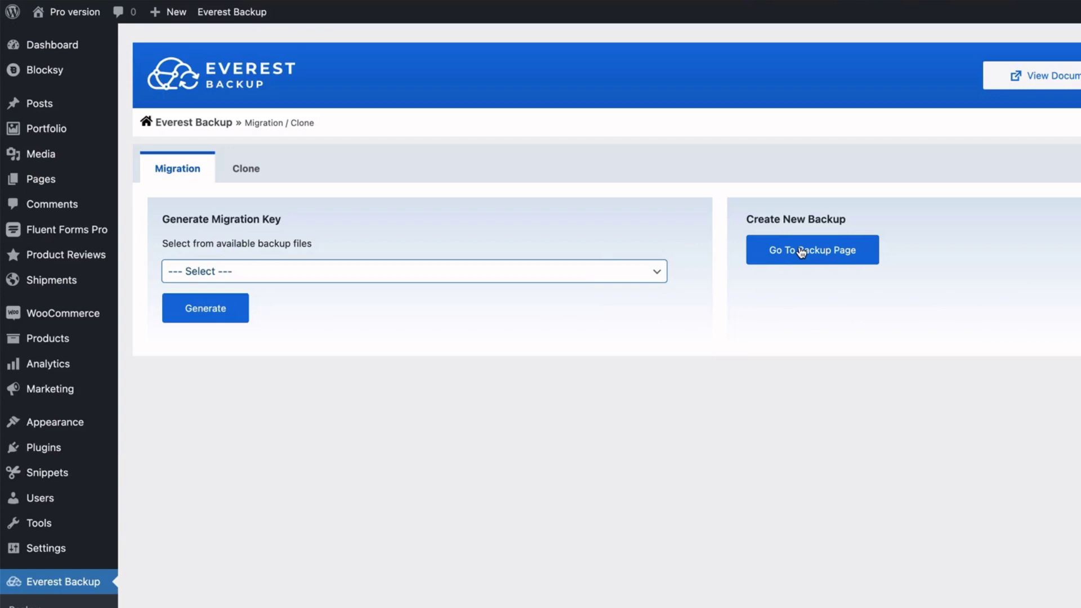
pyautogui.click(256, 270)
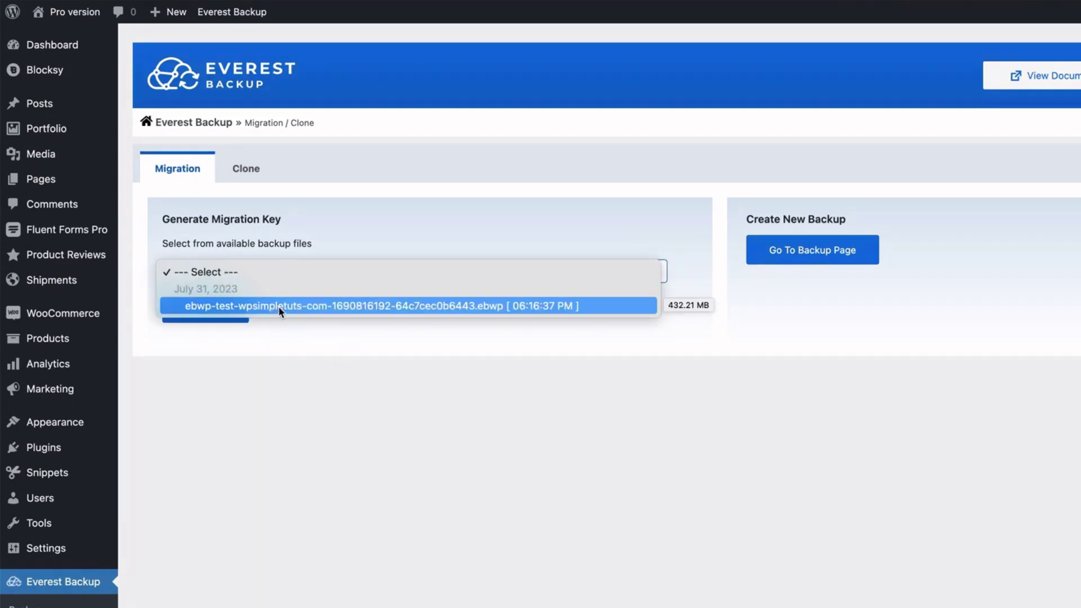
pyautogui.click(358, 393)
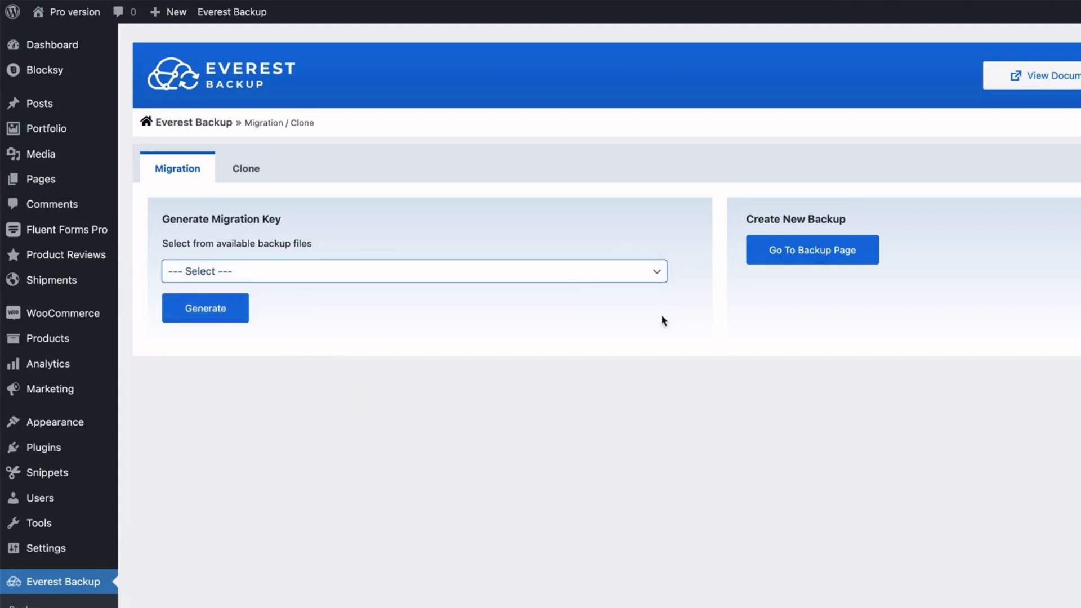
# - Run a new full-site backup and generate a 576-character migration key from it
pyautogui.click(787, 252)
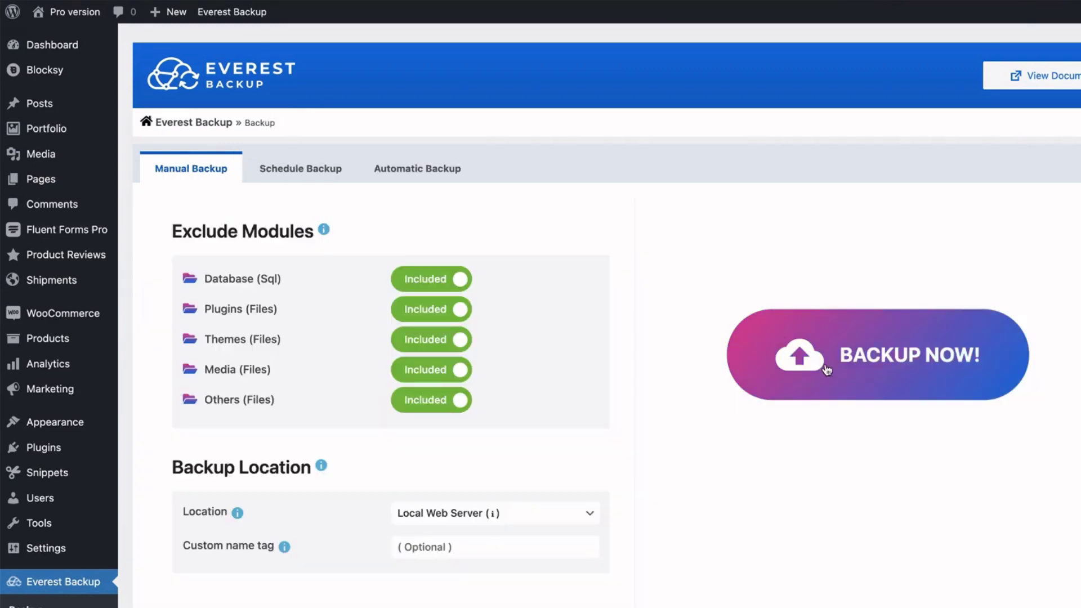
pyautogui.click(859, 354)
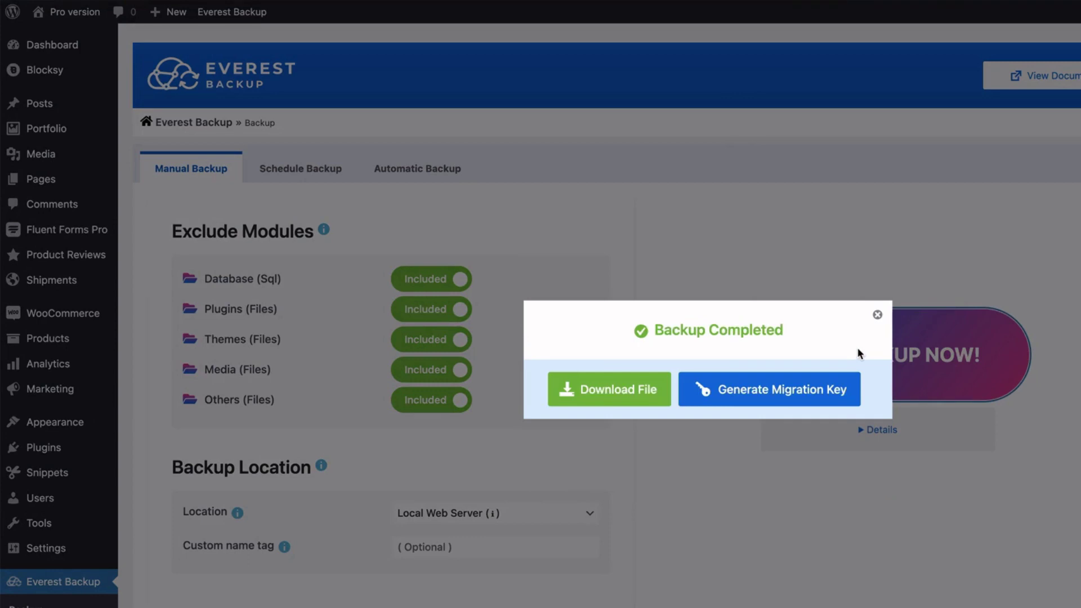
pyautogui.click(744, 396)
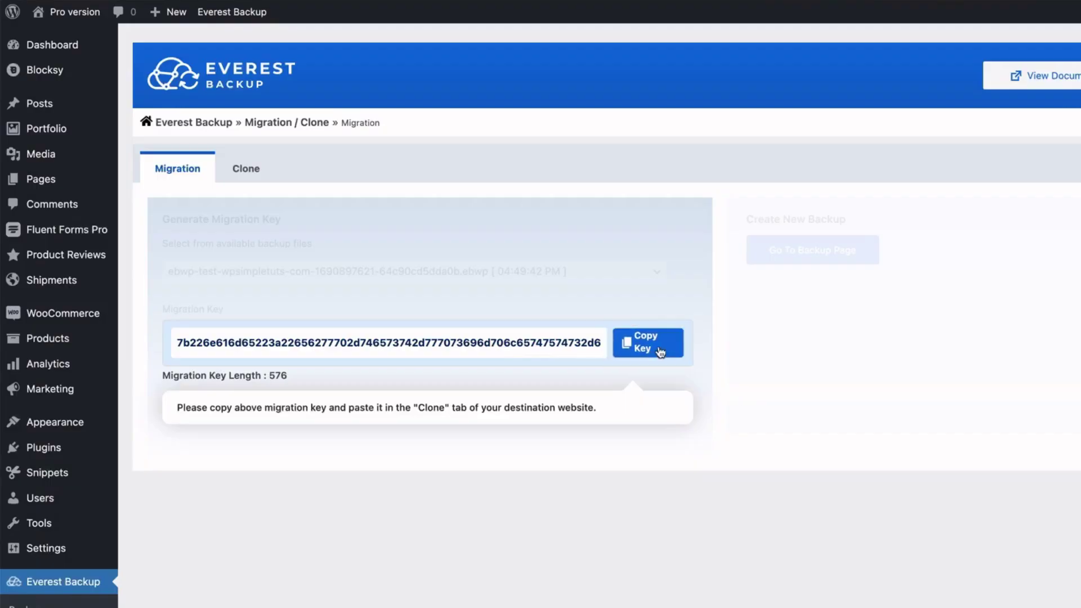
# - Generate a migration key from the August 1, 2023 backup file and copy it
pyautogui.click(660, 351)
pyautogui.scroll(-2, 72, 528)
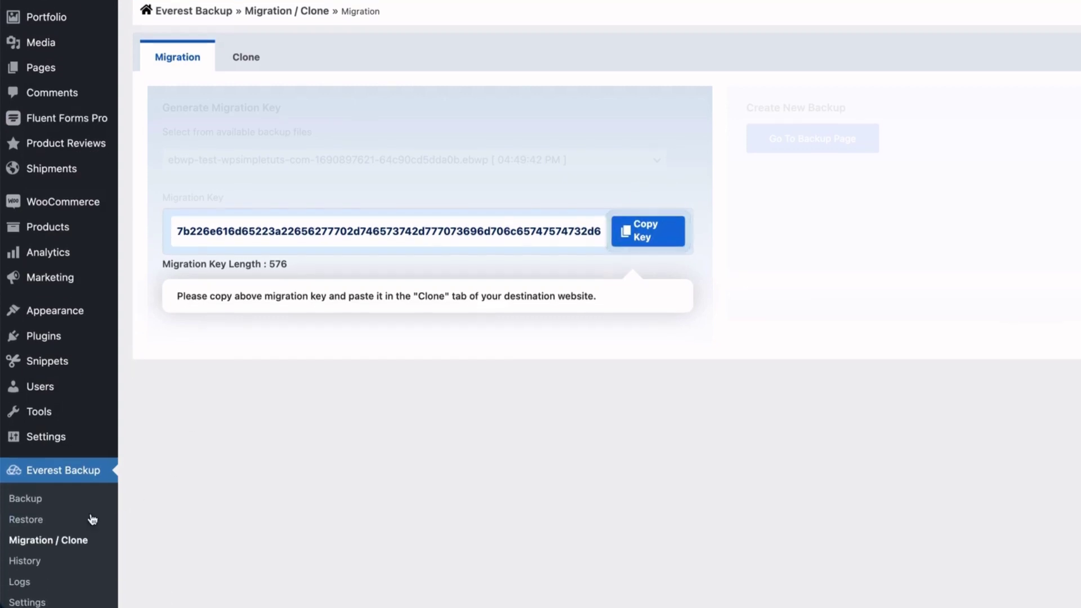
pyautogui.click(31, 542)
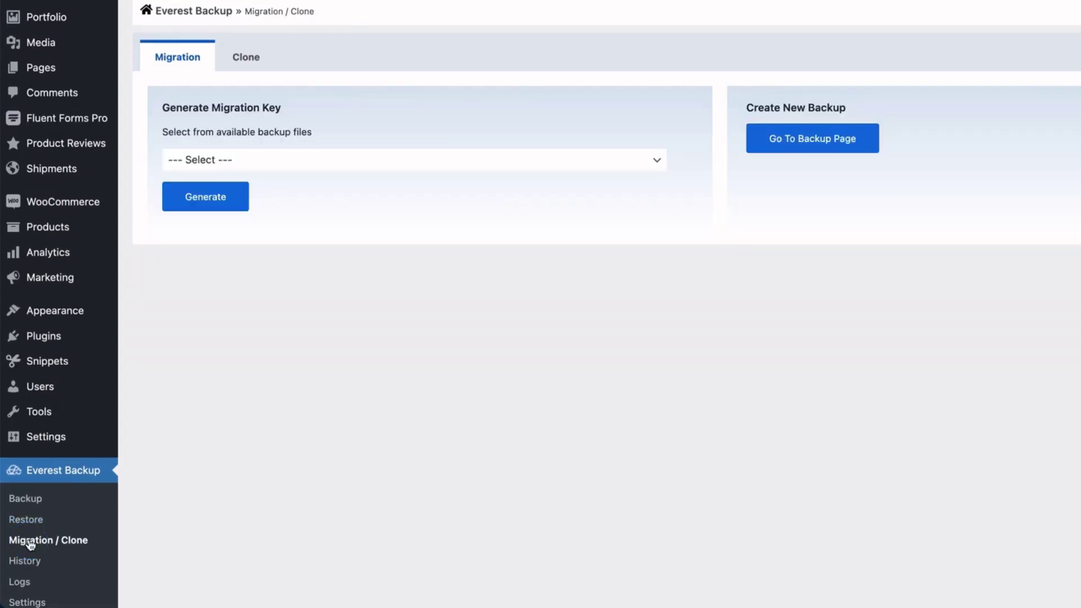
pyautogui.click(304, 160)
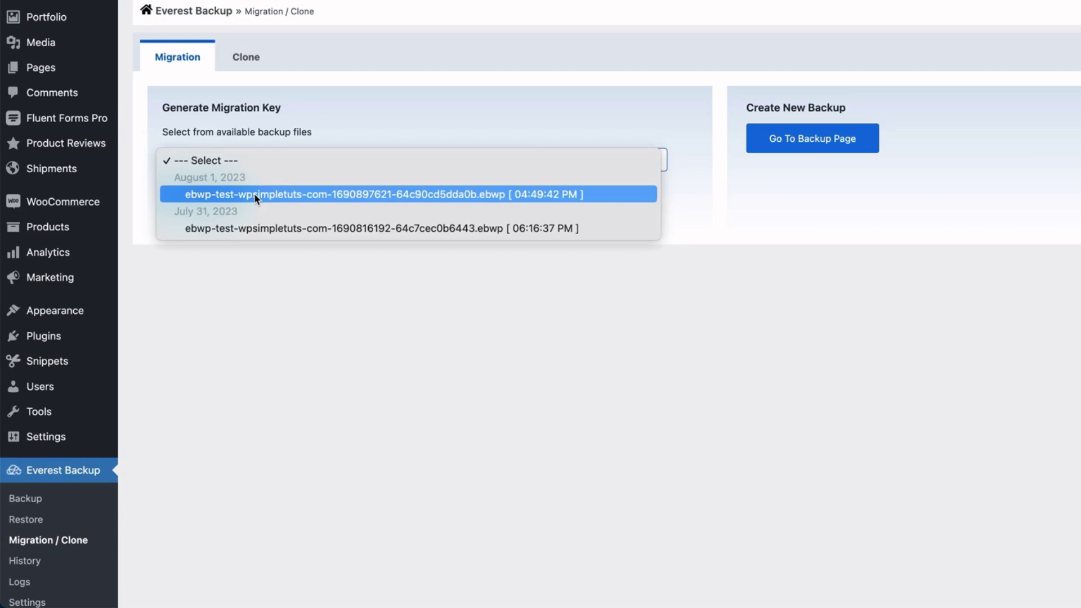
pyautogui.click(254, 194)
pyautogui.click(212, 202)
pyautogui.click(645, 235)
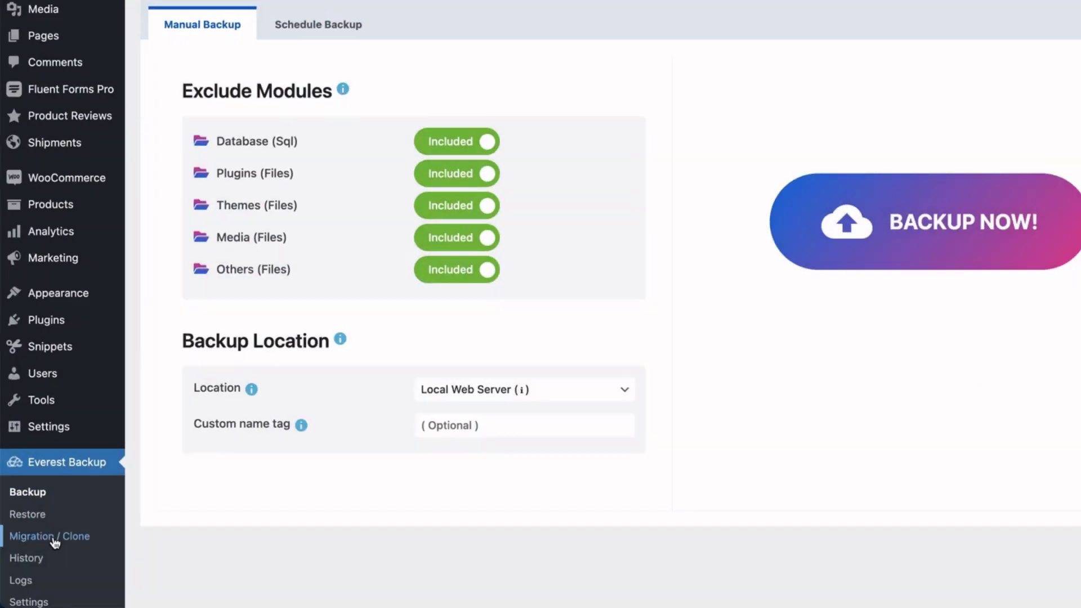
# - Paste the copied migration key into the Clone tab and verify it
pyautogui.click(55, 537)
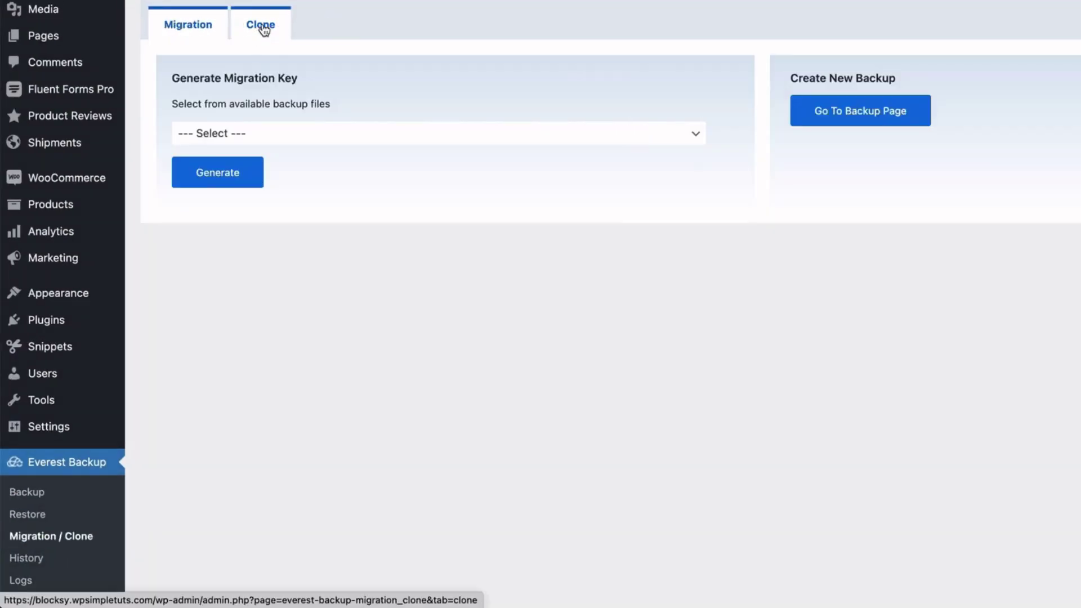
pyautogui.click(263, 29)
pyautogui.click(240, 132)
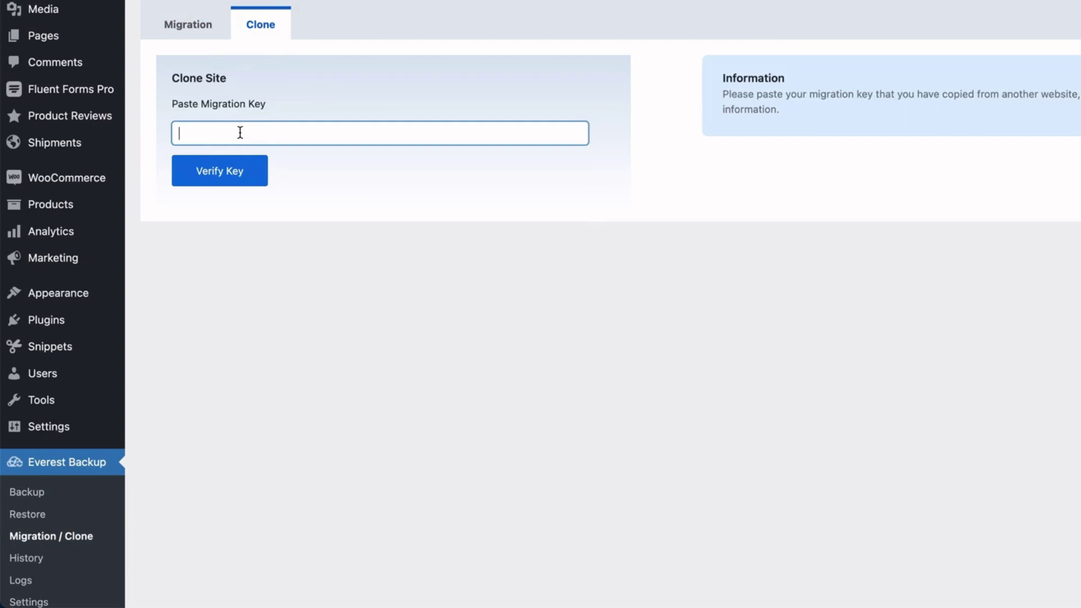
pyautogui.hotkey('ctrl', 'v')
pyautogui.click(221, 177)
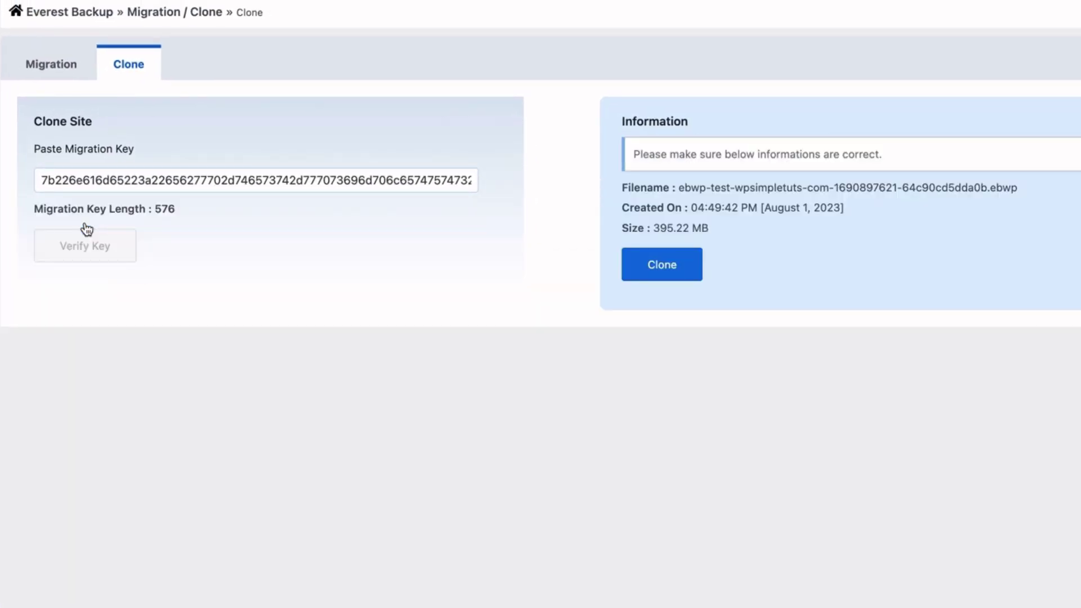
# - Review the 395.22 MB backup's name and date, clone it, then go to the dashboard
pyautogui.moveTo(681, 186); pyautogui.dragTo(1040, 188)
pyautogui.moveTo(692, 207); pyautogui.dragTo(875, 208)
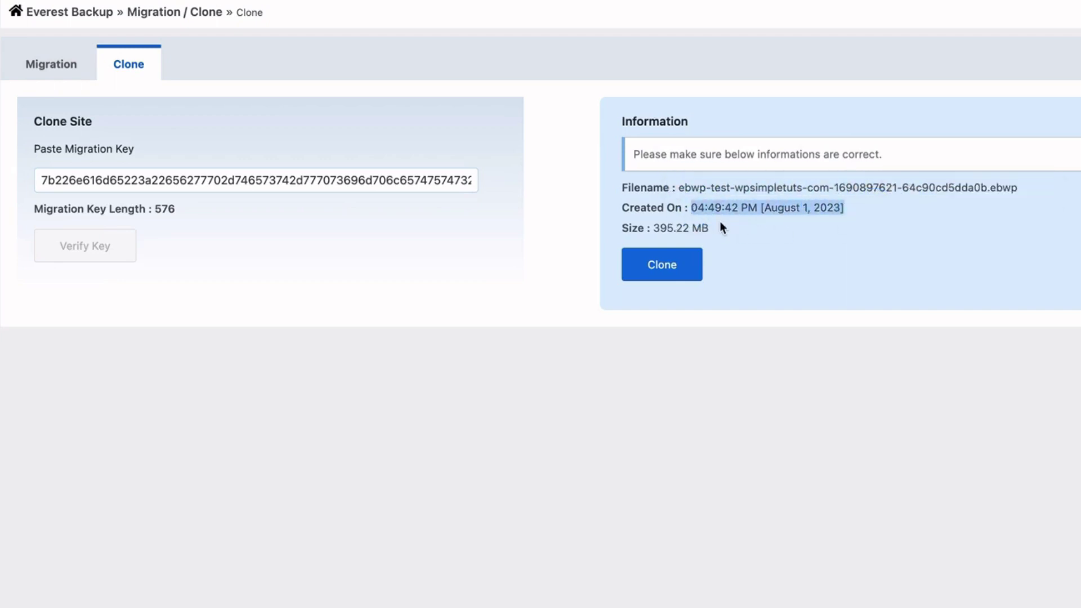
pyautogui.moveTo(660, 228); pyautogui.dragTo(860, 252)
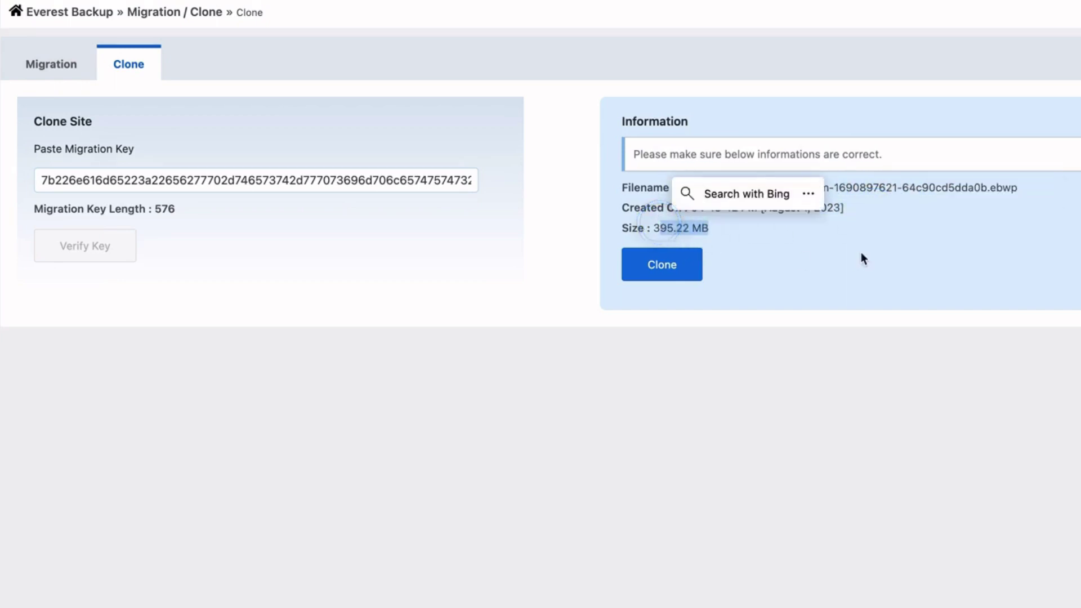
pyautogui.click(662, 272)
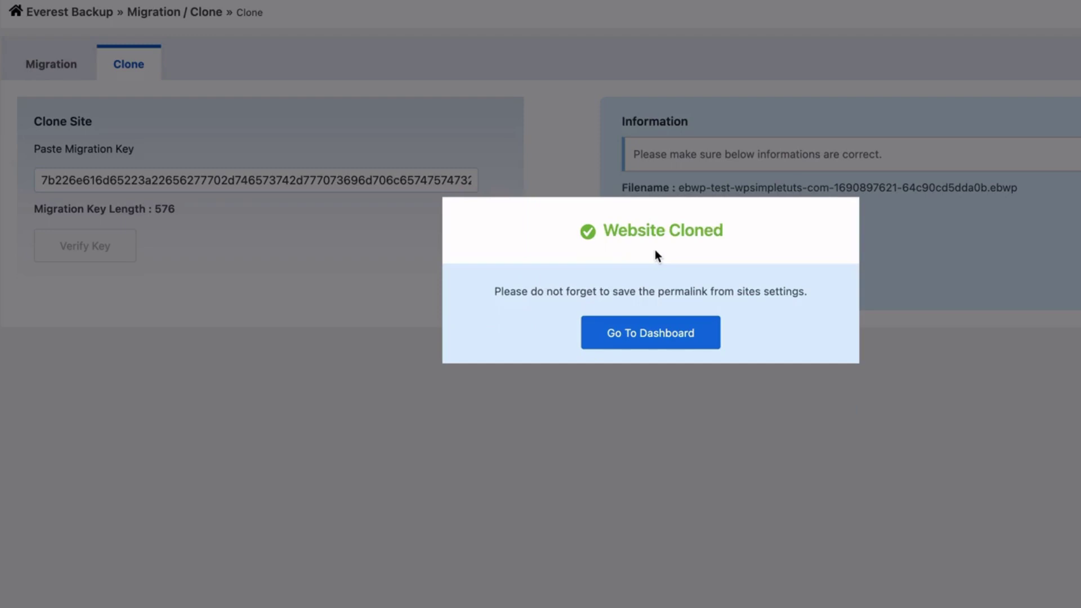
pyautogui.click(633, 334)
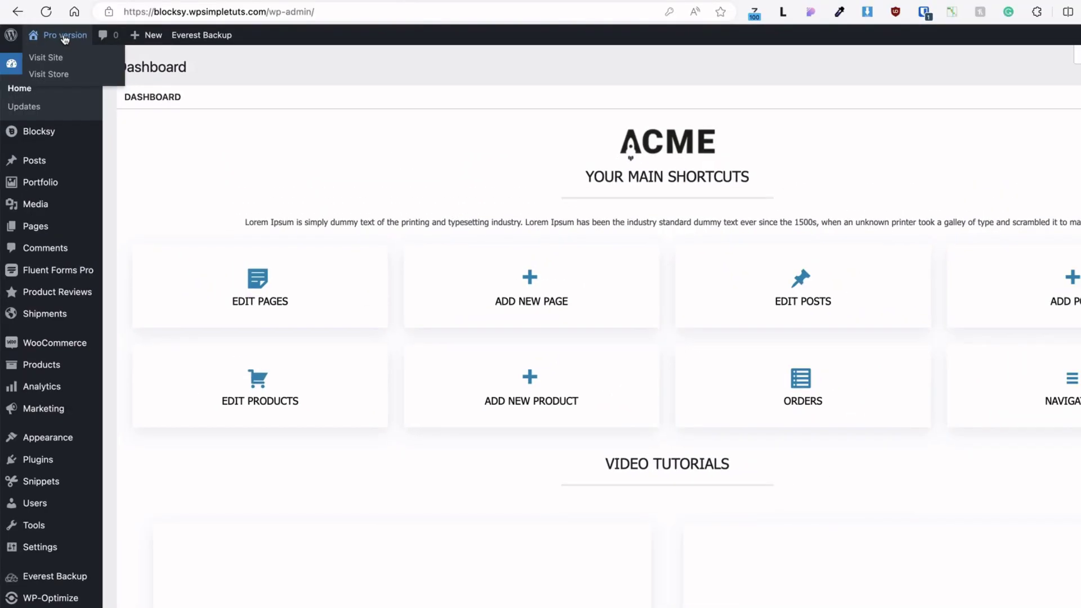
# - View the cloned site's homepage and highlight its subtitle line
pyautogui.click(65, 37)
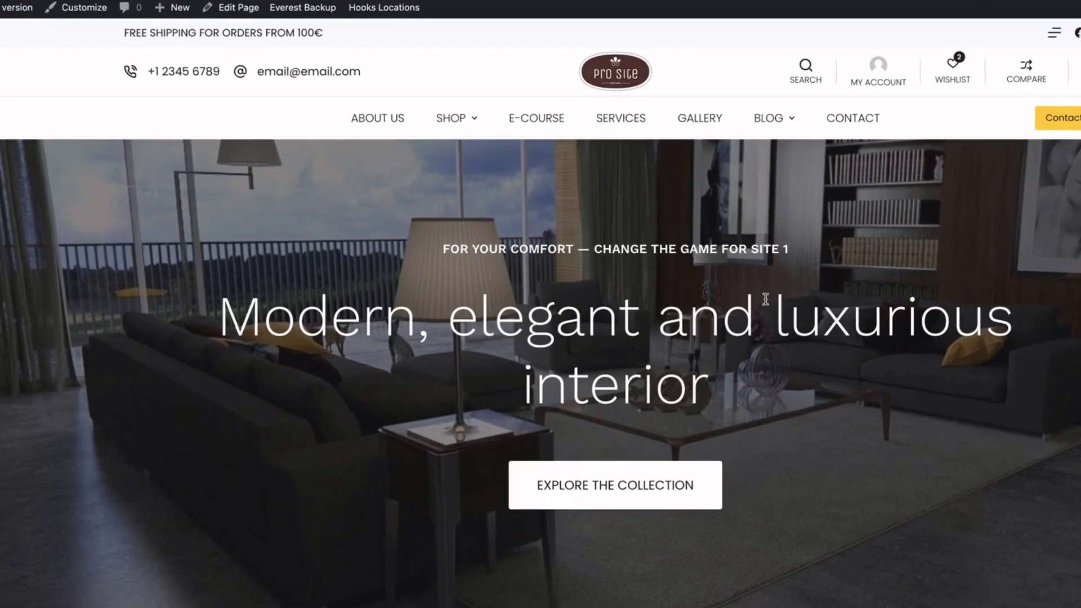
pyautogui.tripleClick(786, 250)
pyautogui.click(568, 79)
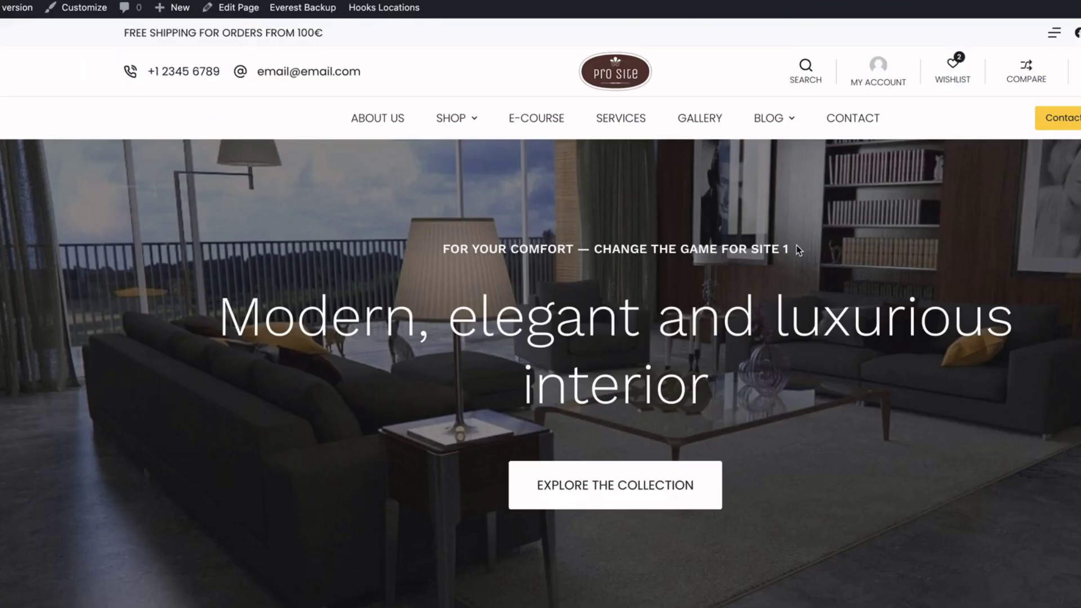
pyautogui.moveTo(791, 250); pyautogui.dragTo(442, 250)
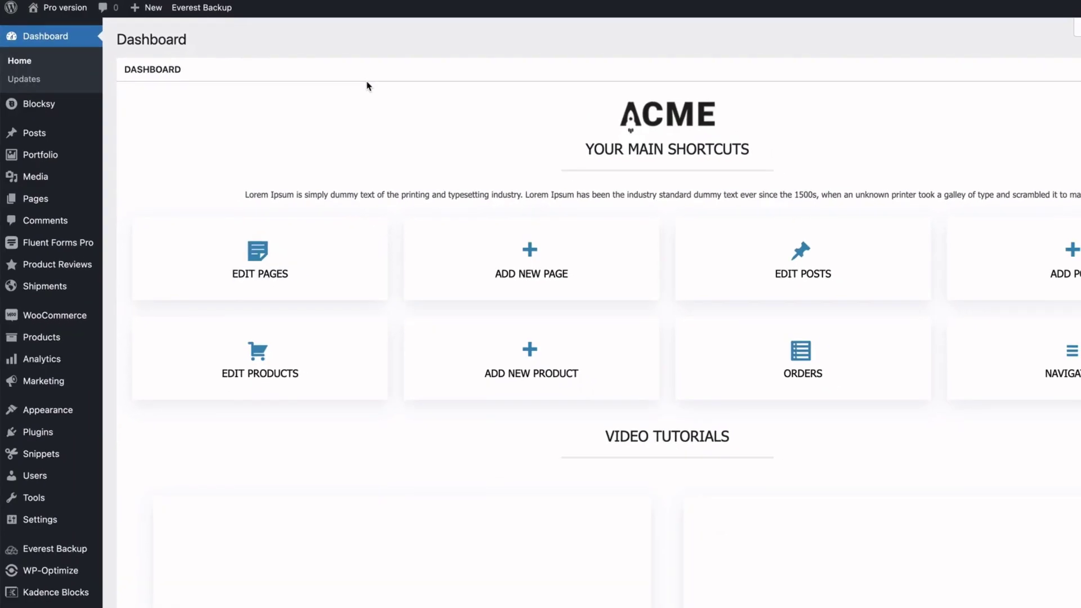
# - Re-save the Settings > Permalinks page without changes
pyautogui.scroll(-5, 273, 217)
pyautogui.moveTo(83, 524)
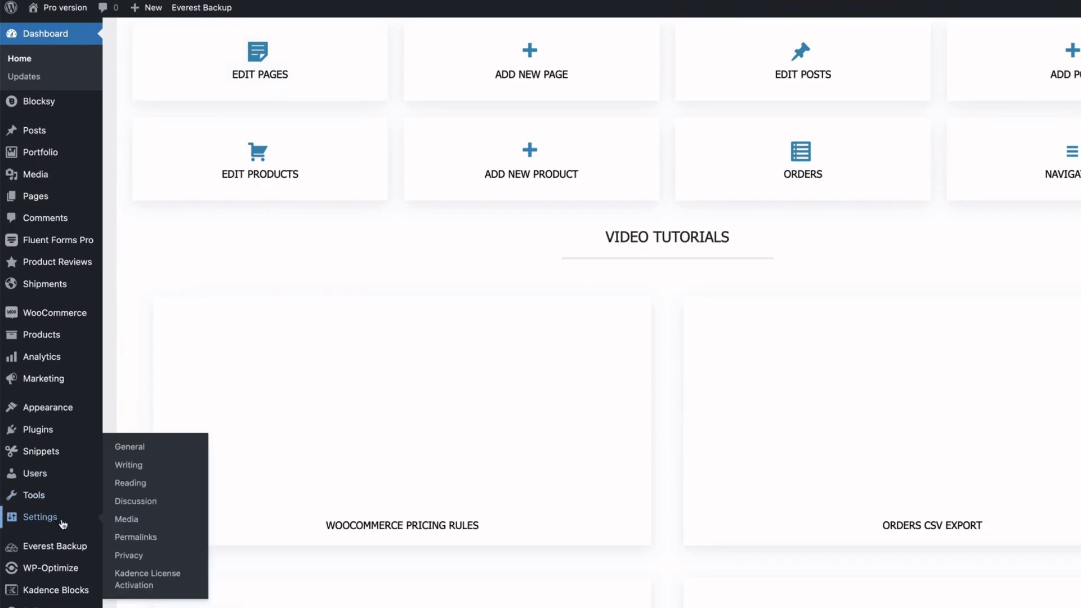
pyautogui.click(148, 536)
pyautogui.scroll(-10, 501, 435)
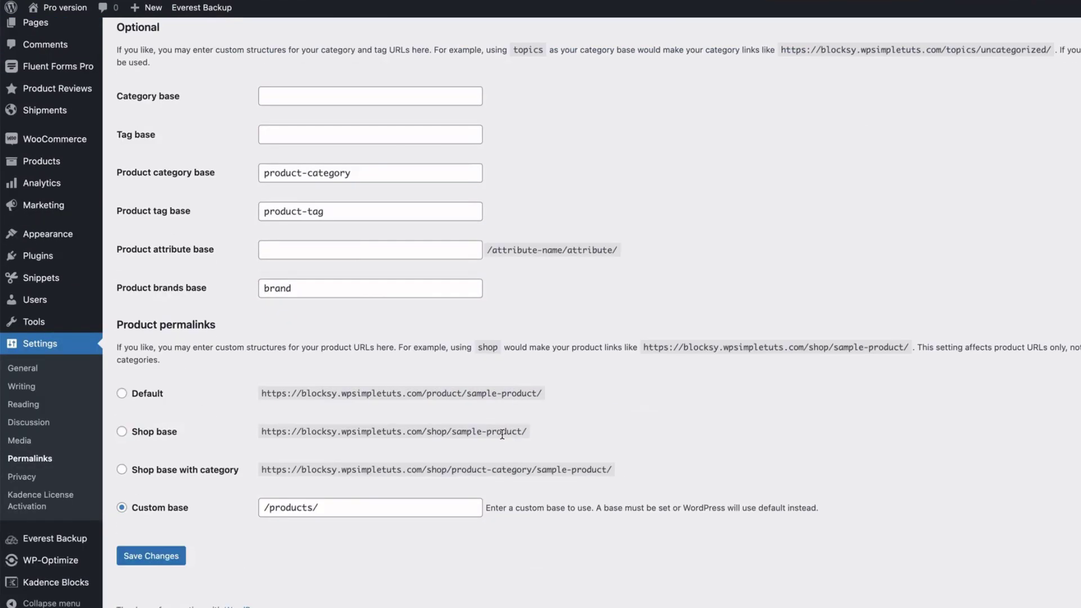
pyautogui.click(148, 555)
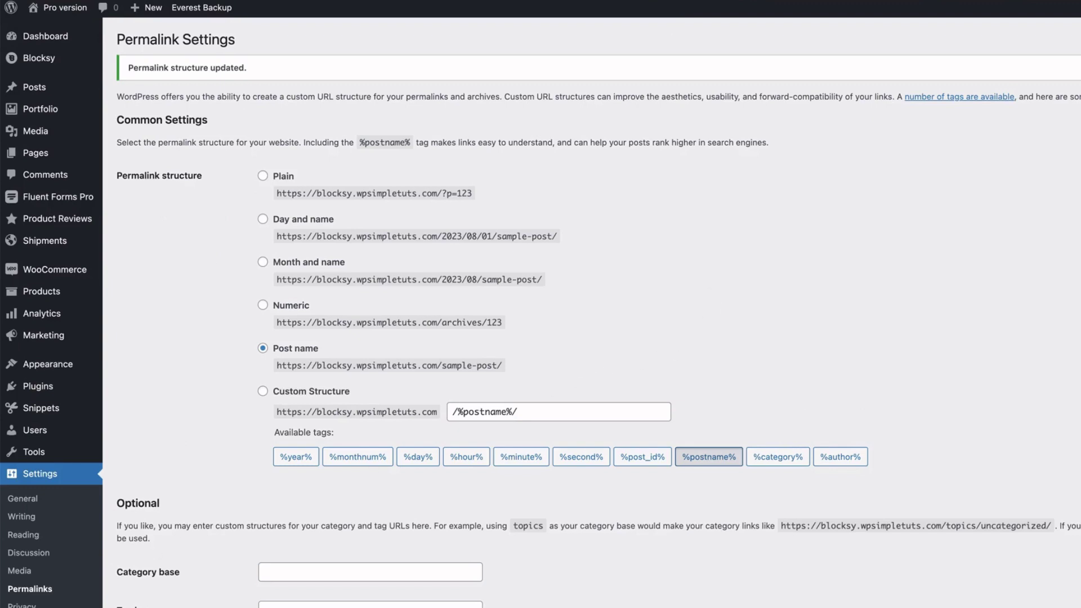
# - Browse E-COURSE and Lighting, then quick-checkout the Cora Lamp Wall to the Checkout page
pyautogui.click(67, 8)
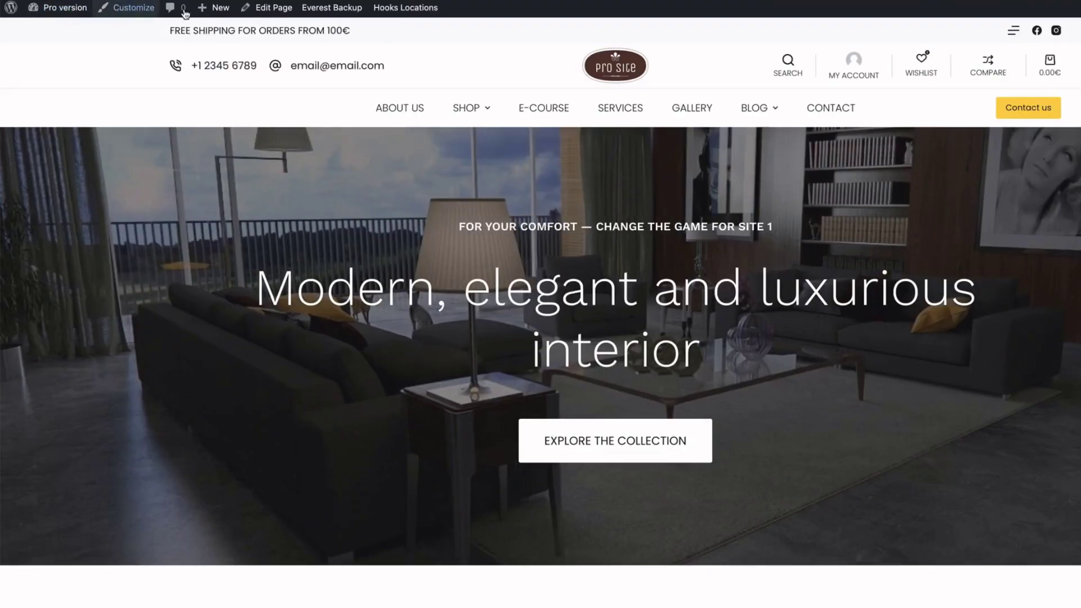
pyautogui.click(548, 112)
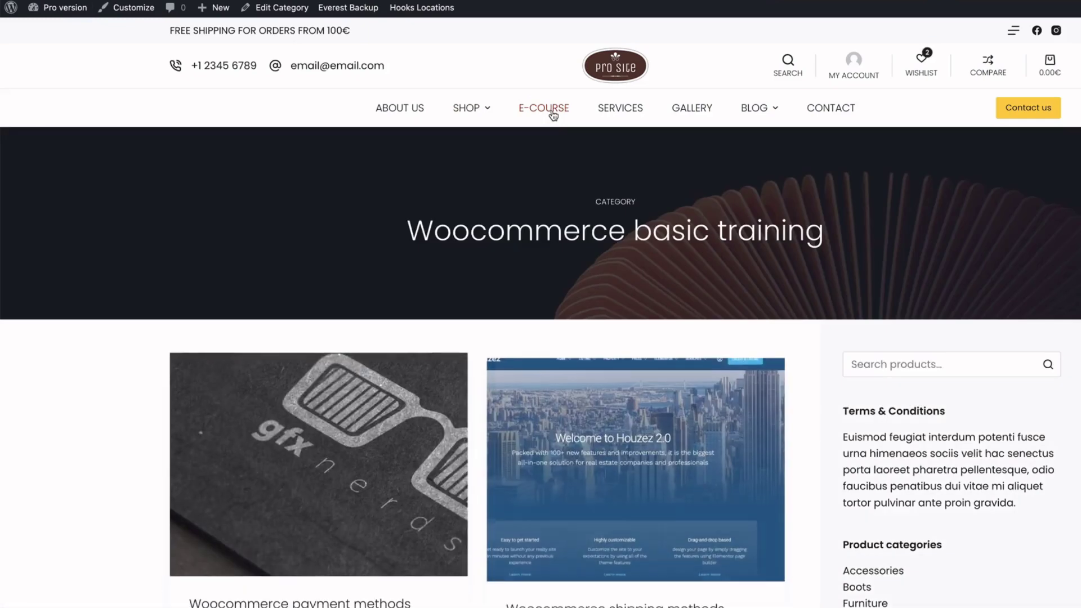
pyautogui.moveTo(448, 111)
pyautogui.click(458, 146)
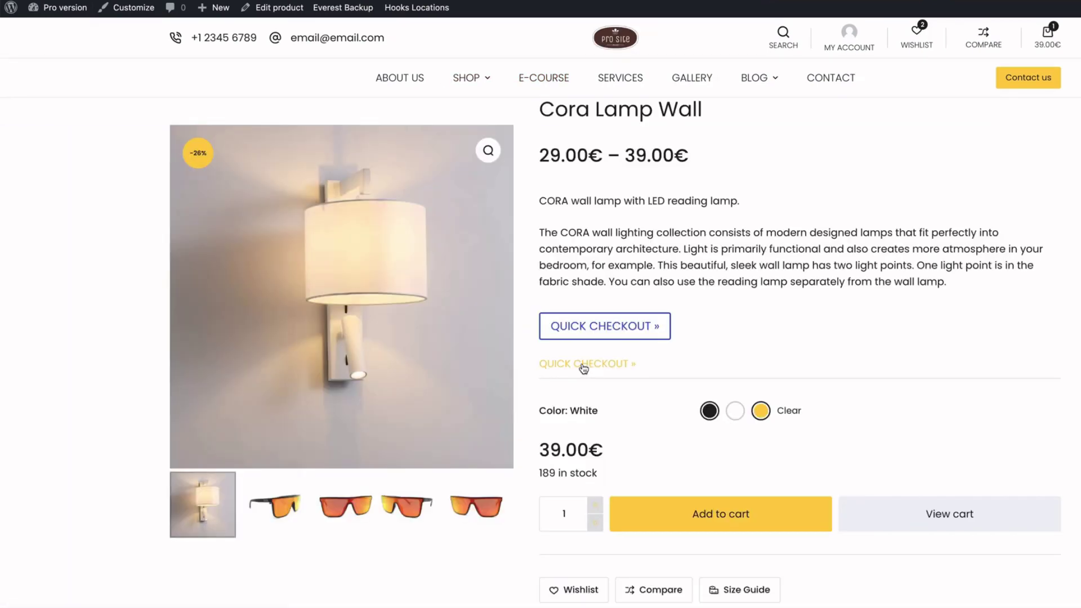
pyautogui.click(583, 365)
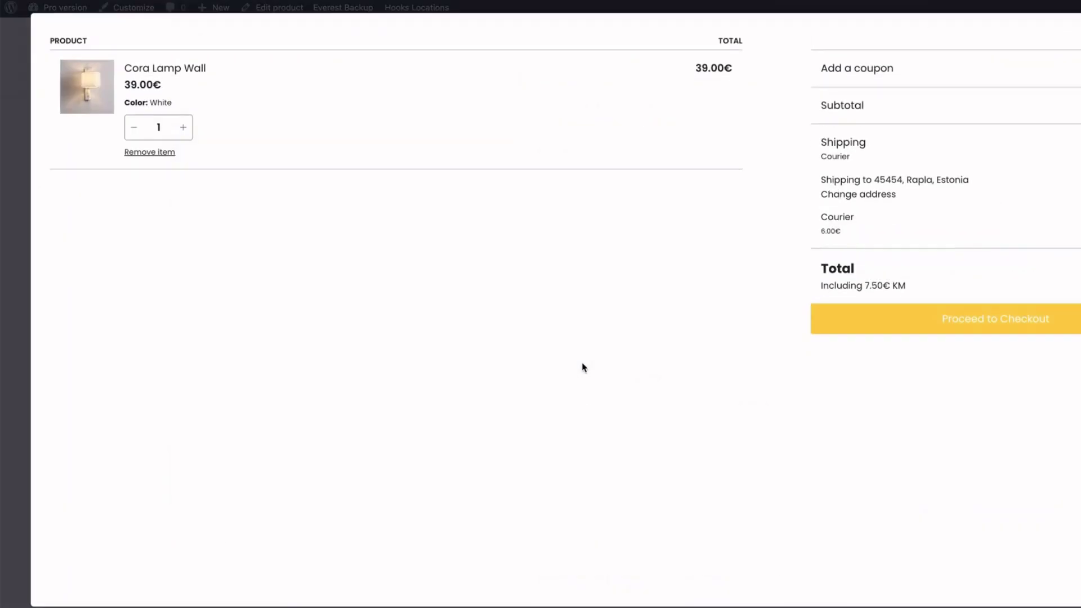
pyautogui.click(1017, 315)
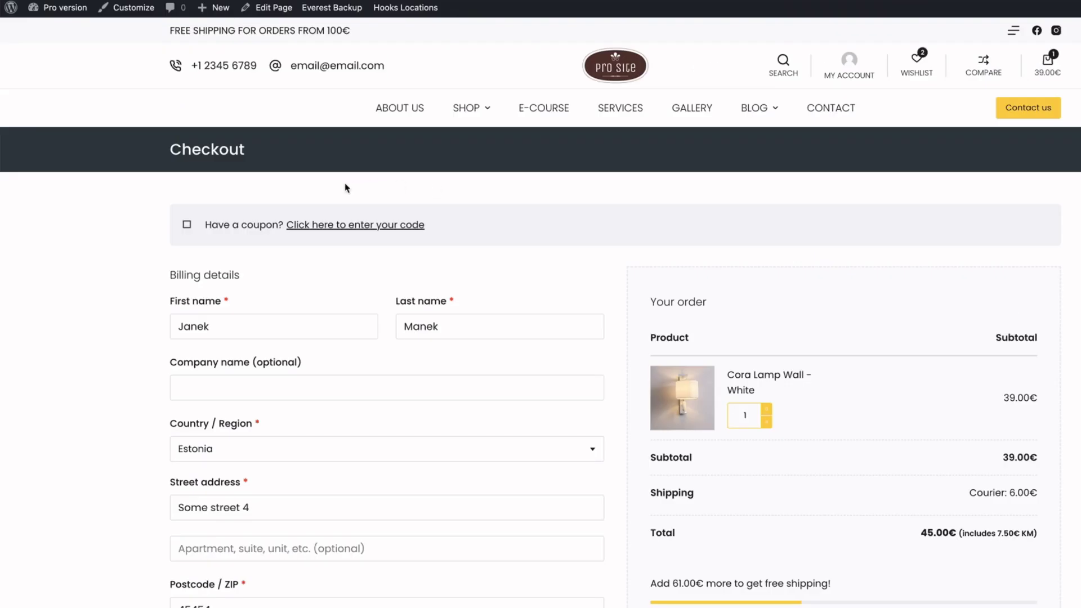